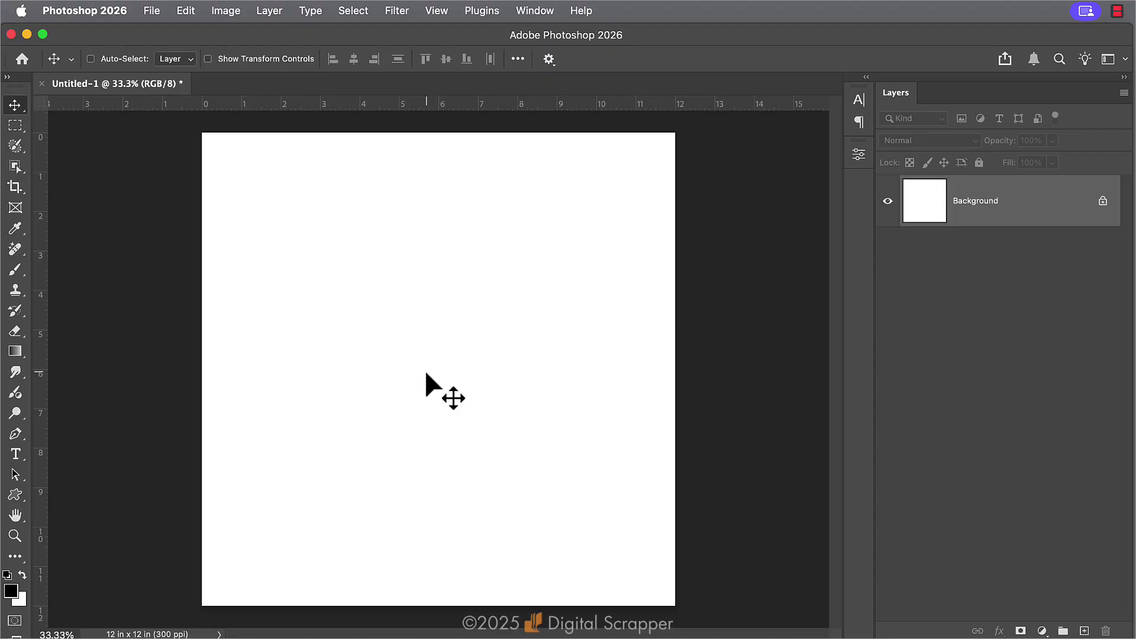
Add a Cal Sans Regular text layer reading "I love you to the moon and back" slightly above the canvas centre.
click(15, 454)
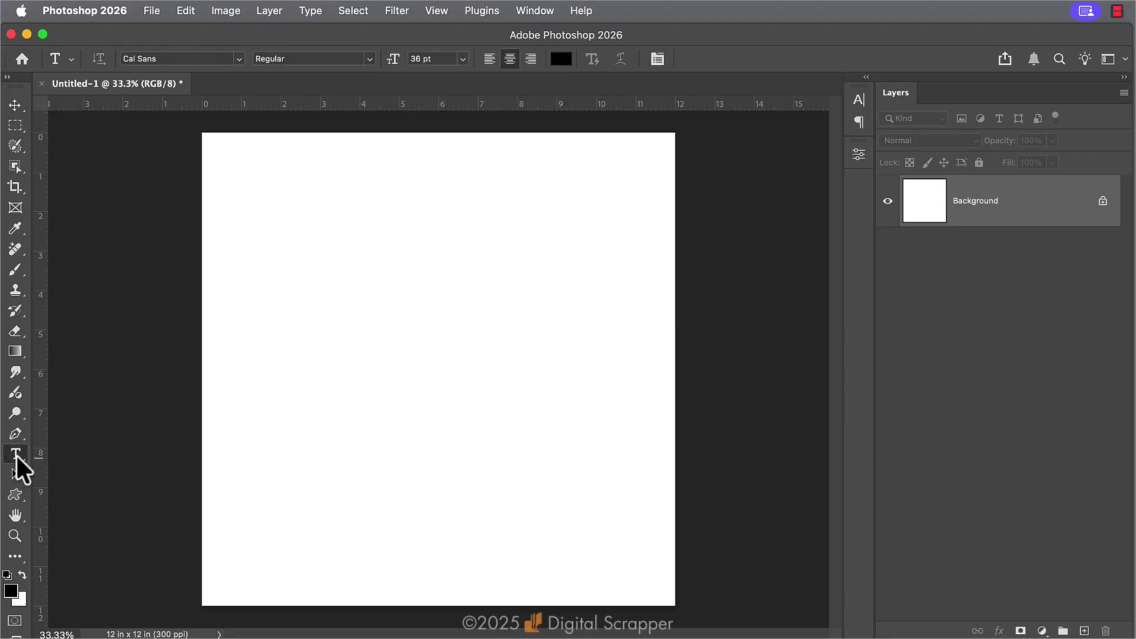
click(239, 59)
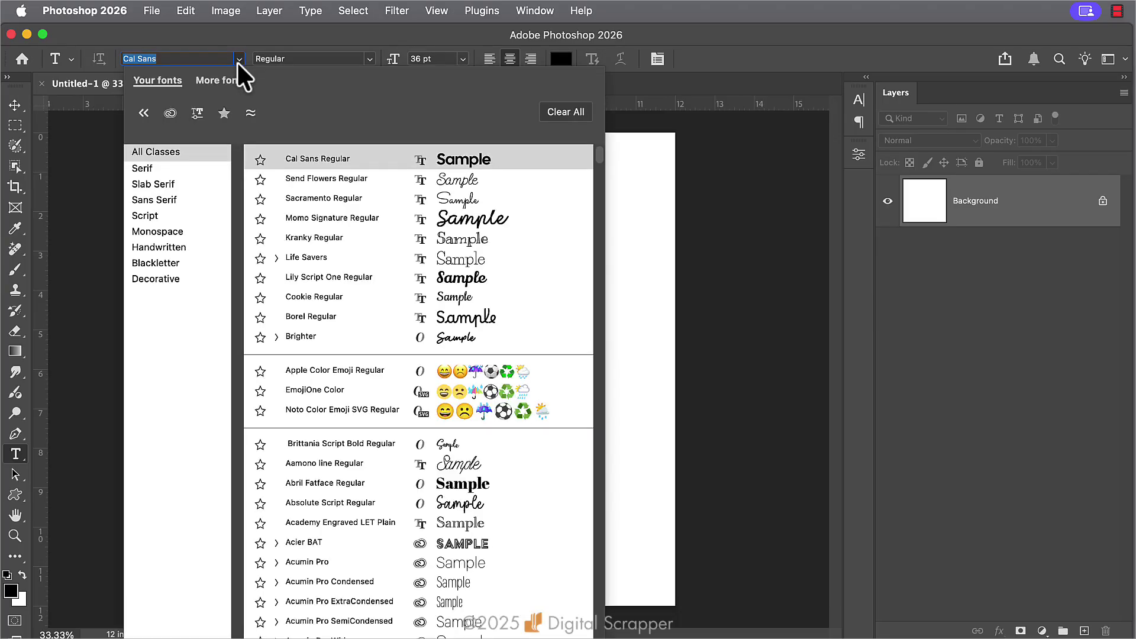
click(307, 159)
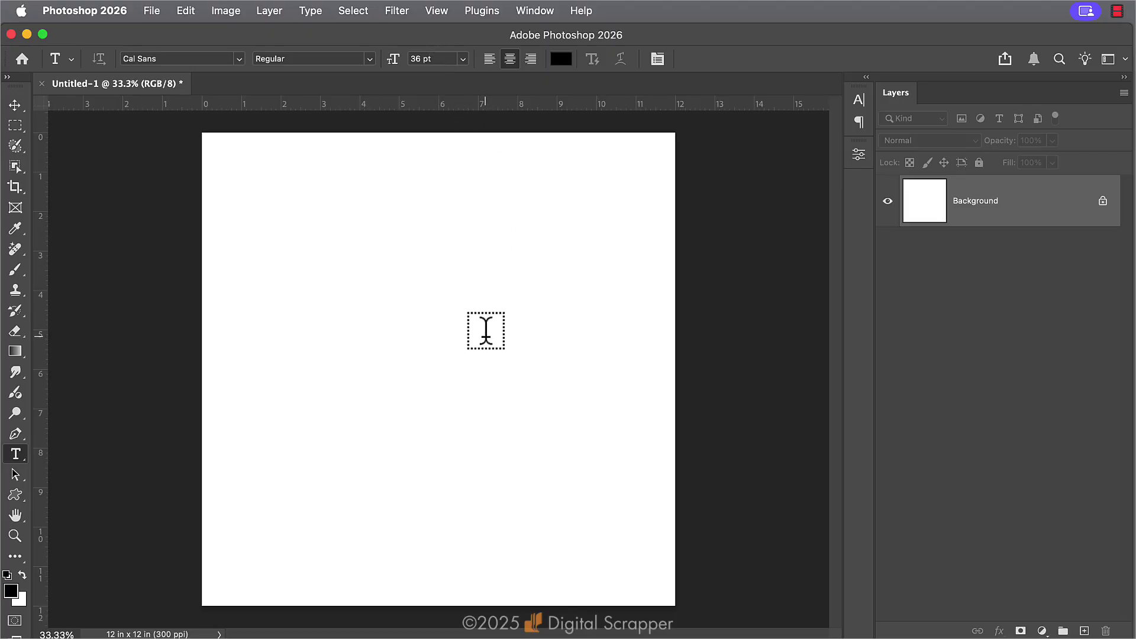
click(432, 336)
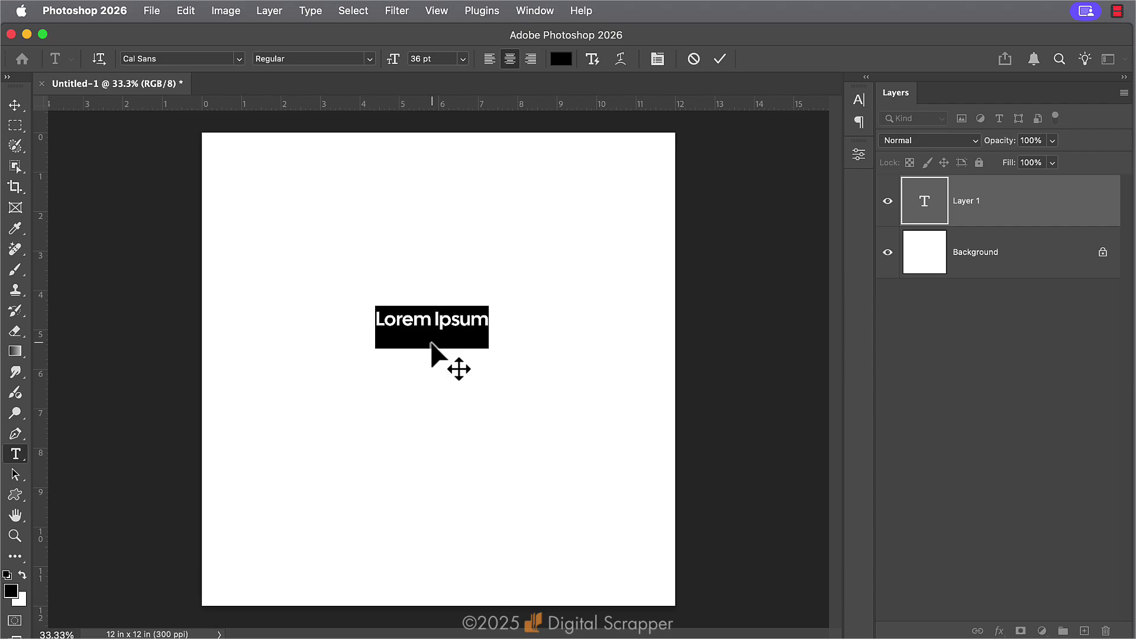
key(BackSpace)
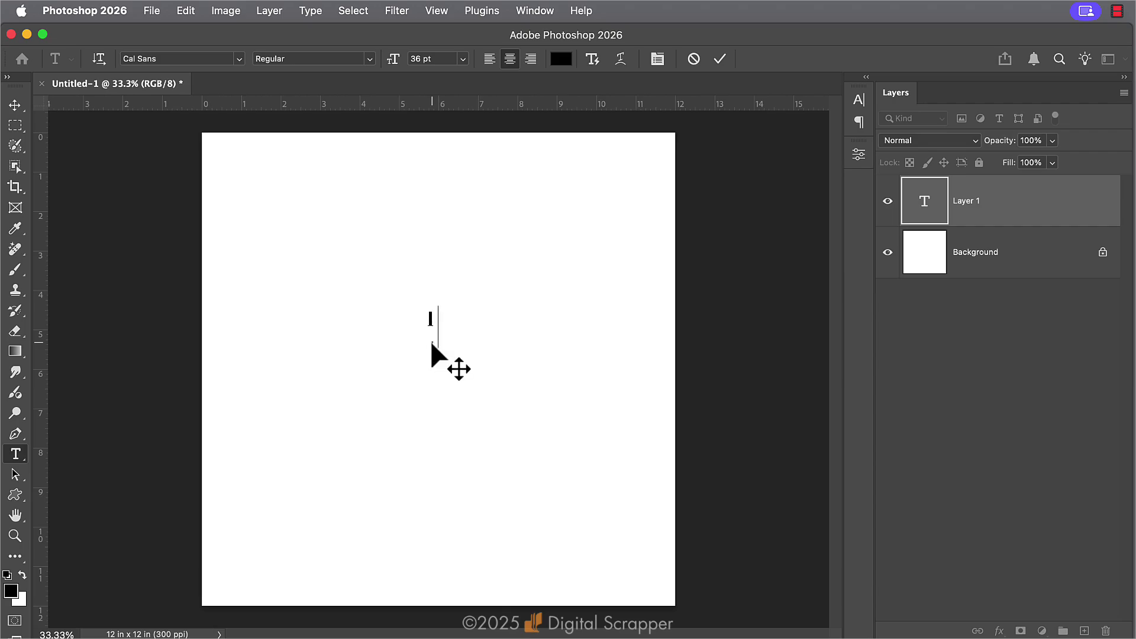
text(love you to the m)
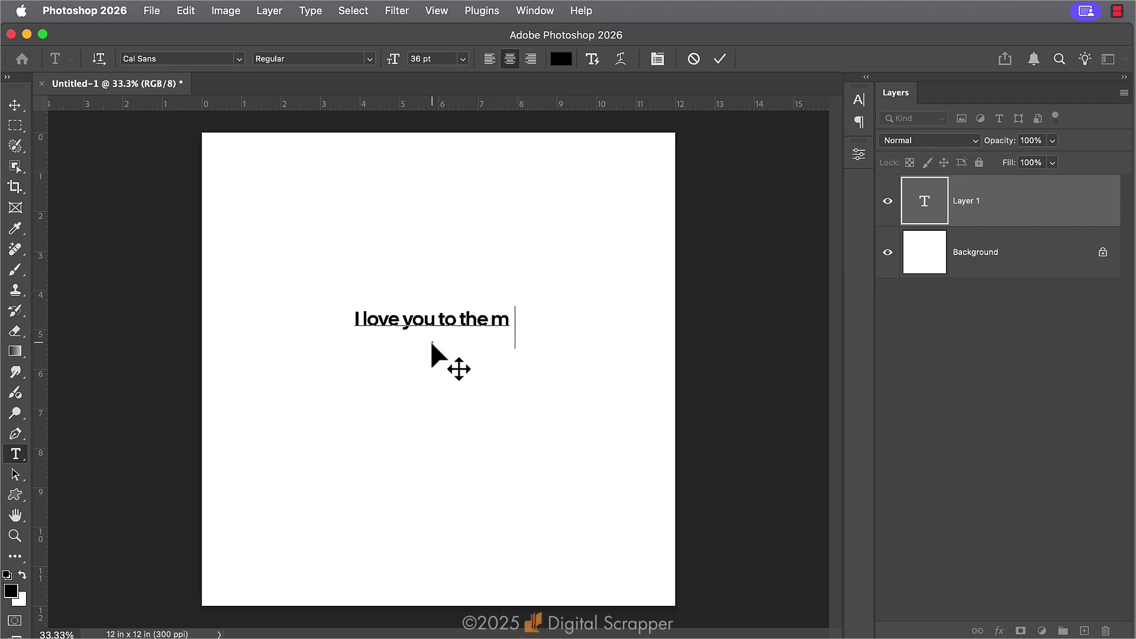
text(oon and back)
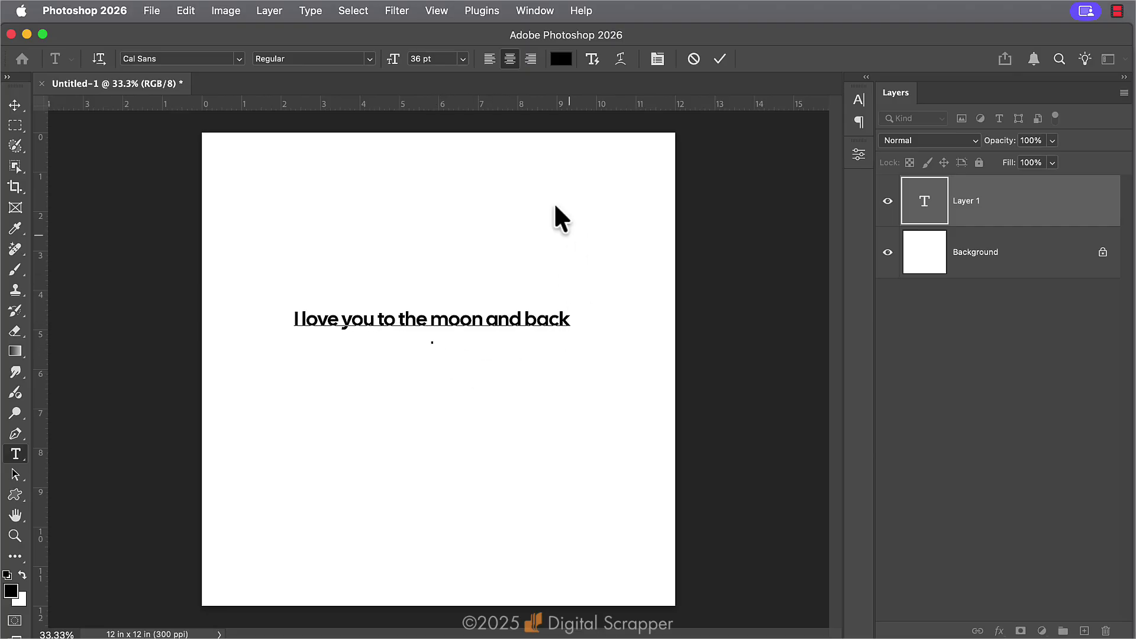
click(720, 59)
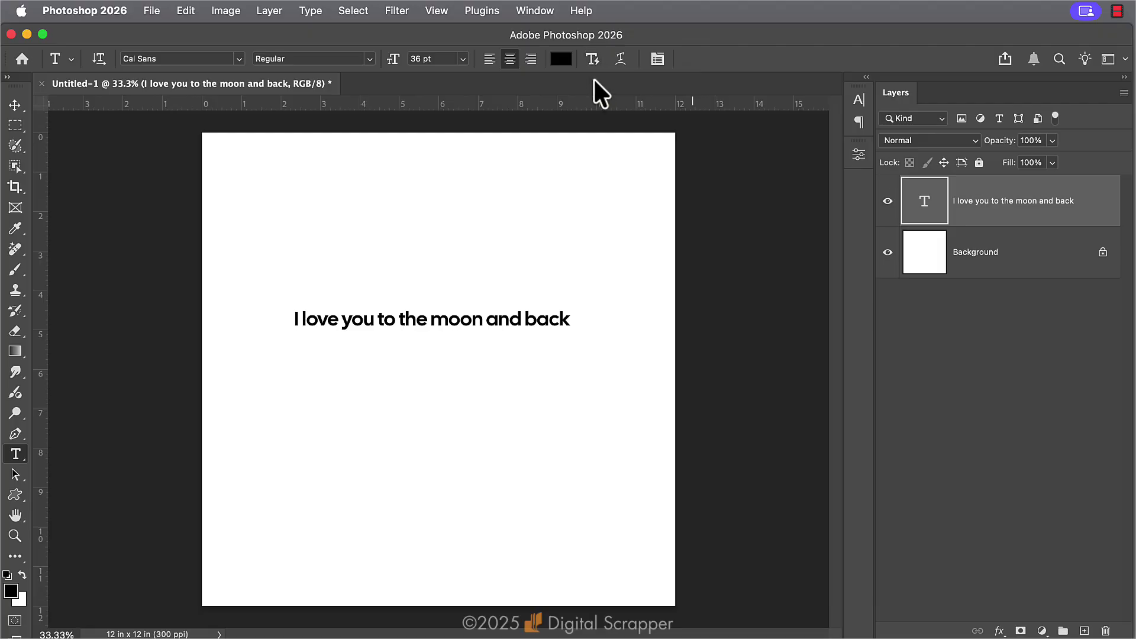
Convert the phrase to dynamic text and reshape its box into a four-line stacked block with "moon" on its own line.
click(592, 59)
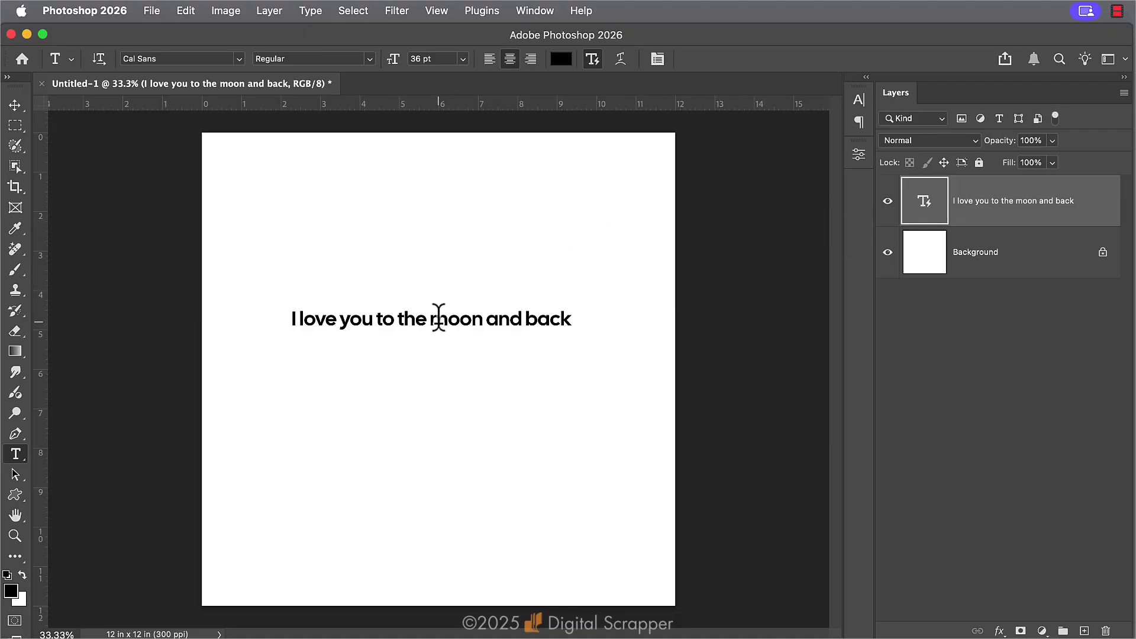
click(439, 318)
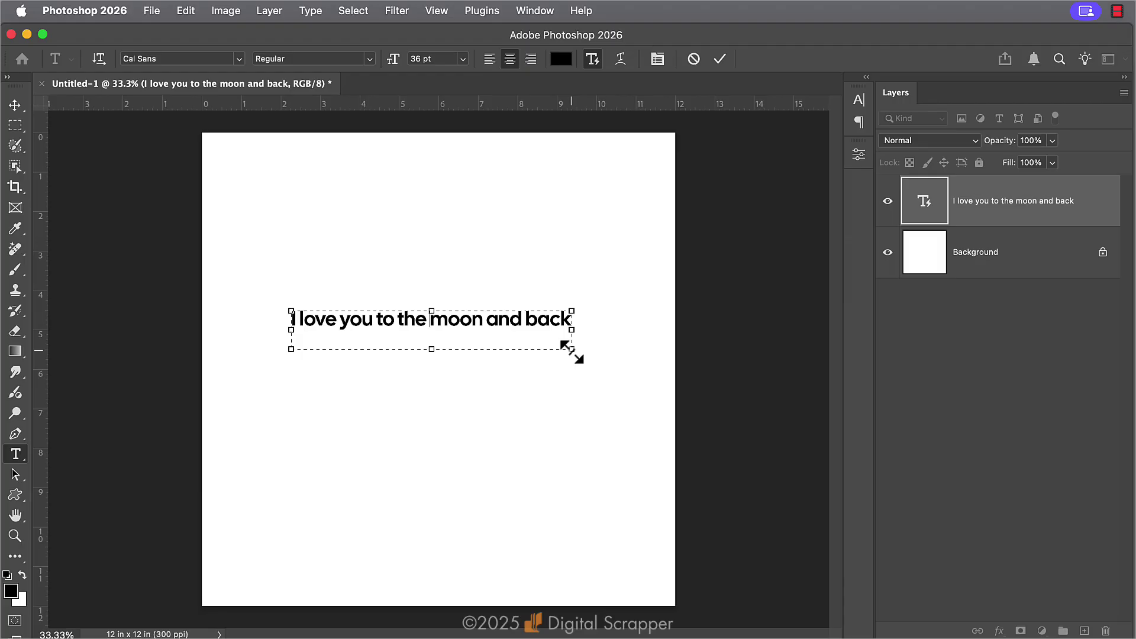
drag(571, 350, 366, 458)
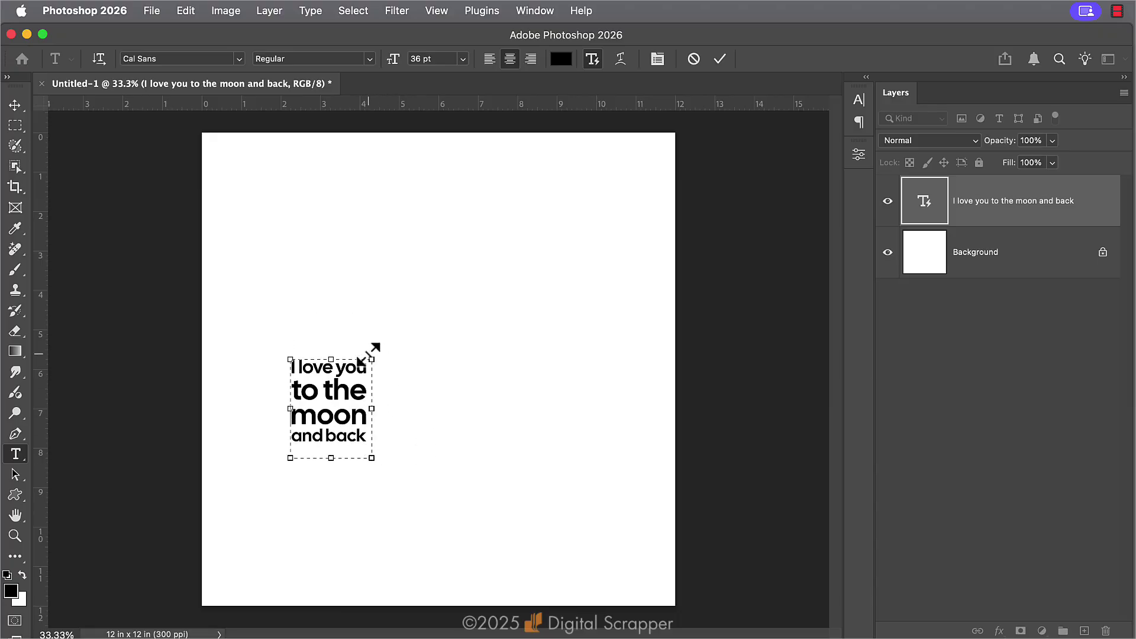
drag(371, 360, 401, 309)
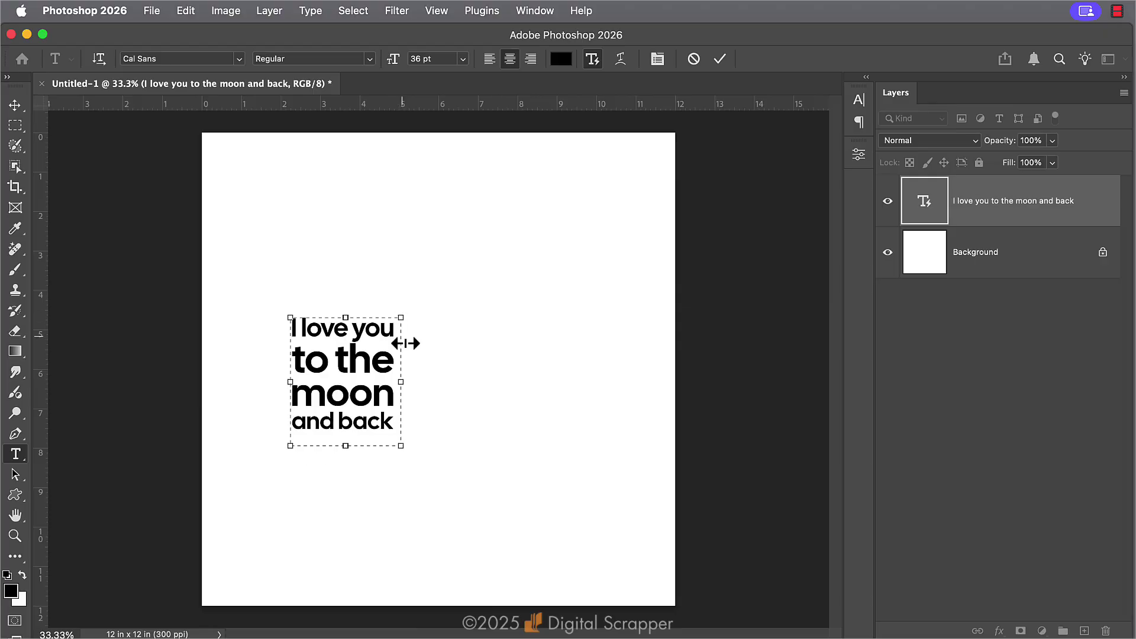
click(720, 59)
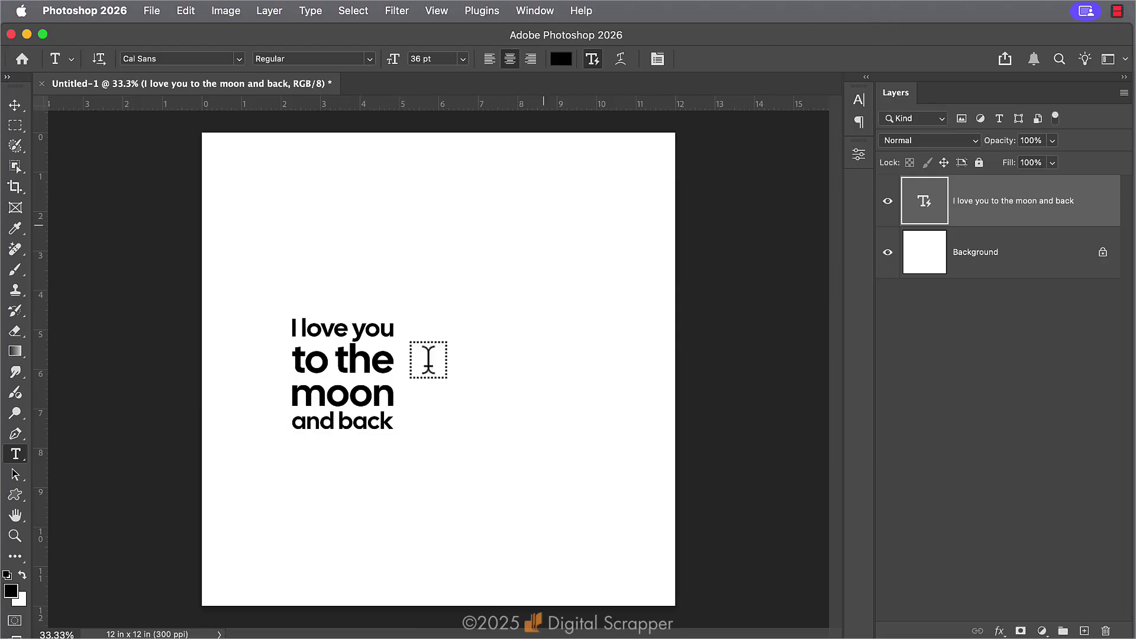
Move the text block near the canvas centre and resize its box through several narrow widths, ending with a four-line layout.
key(v)
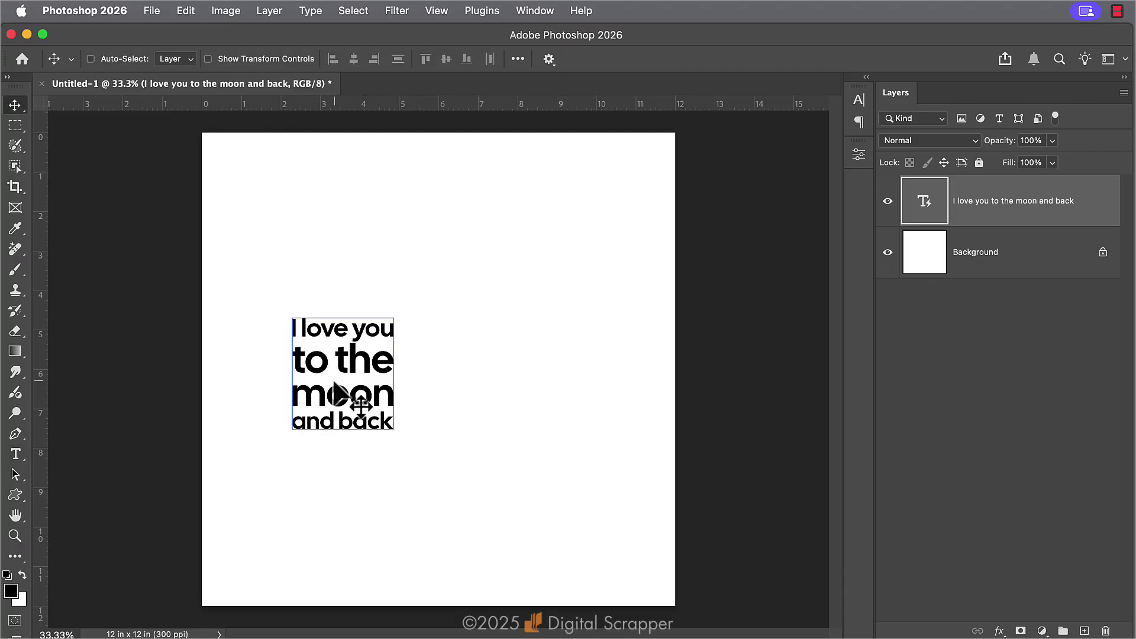
drag(338, 393, 414, 384)
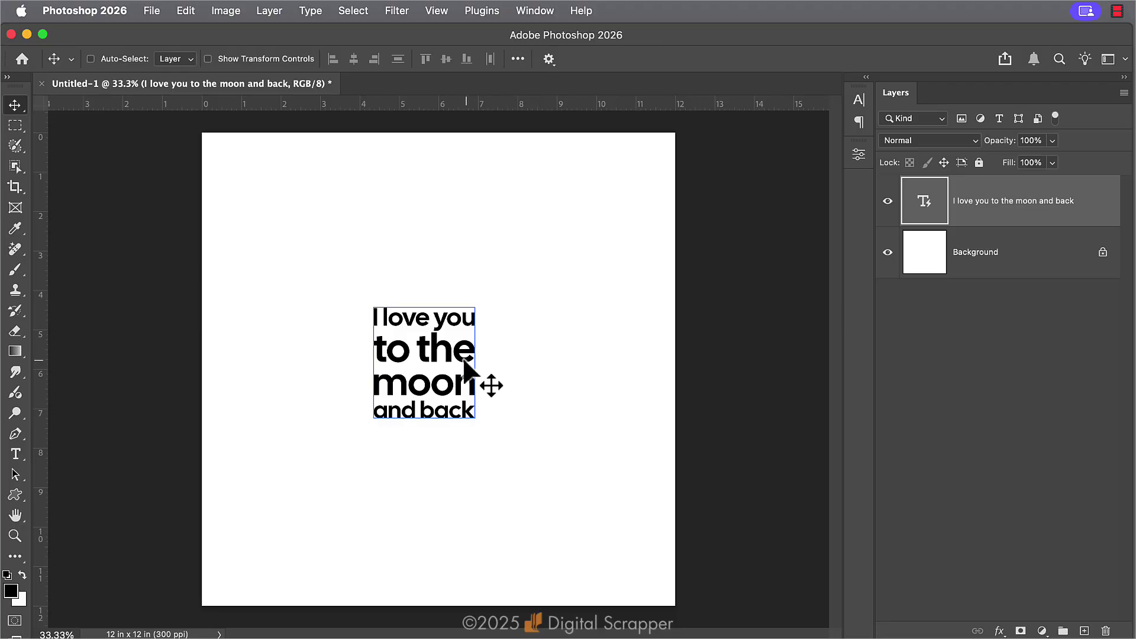
key(t)
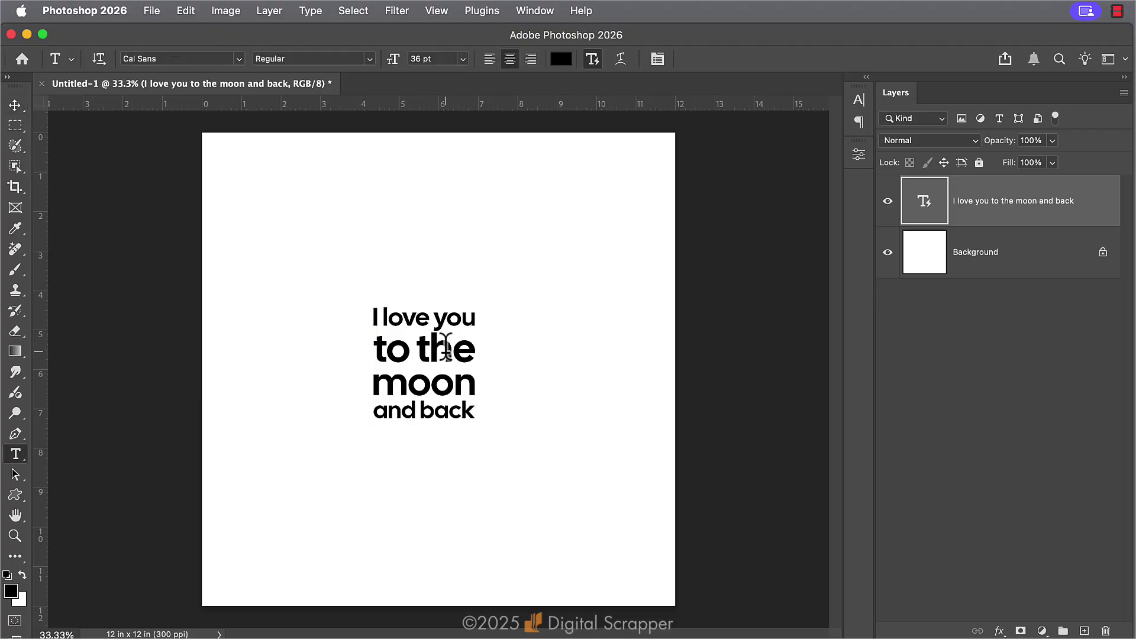
click(445, 346)
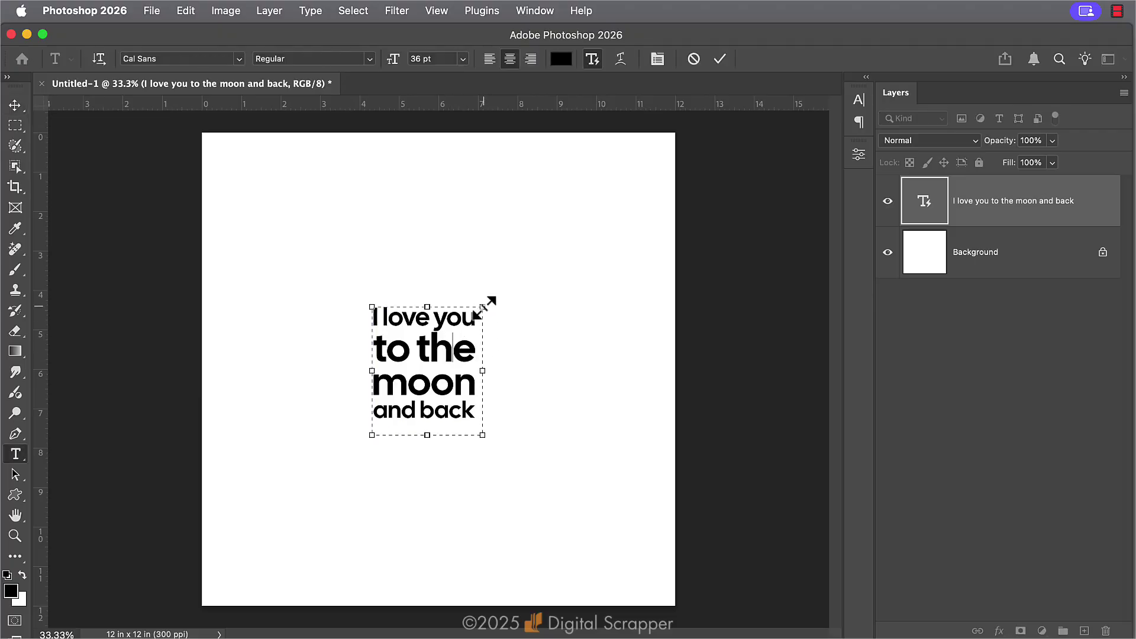
drag(483, 306, 396, 298)
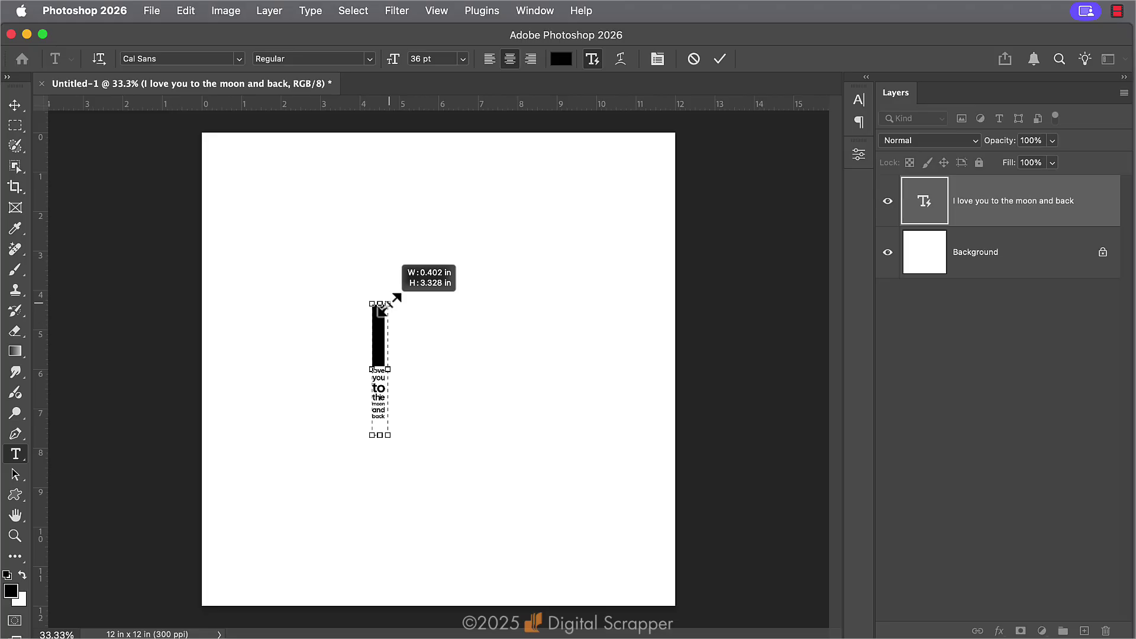
drag(396, 297, 408, 297)
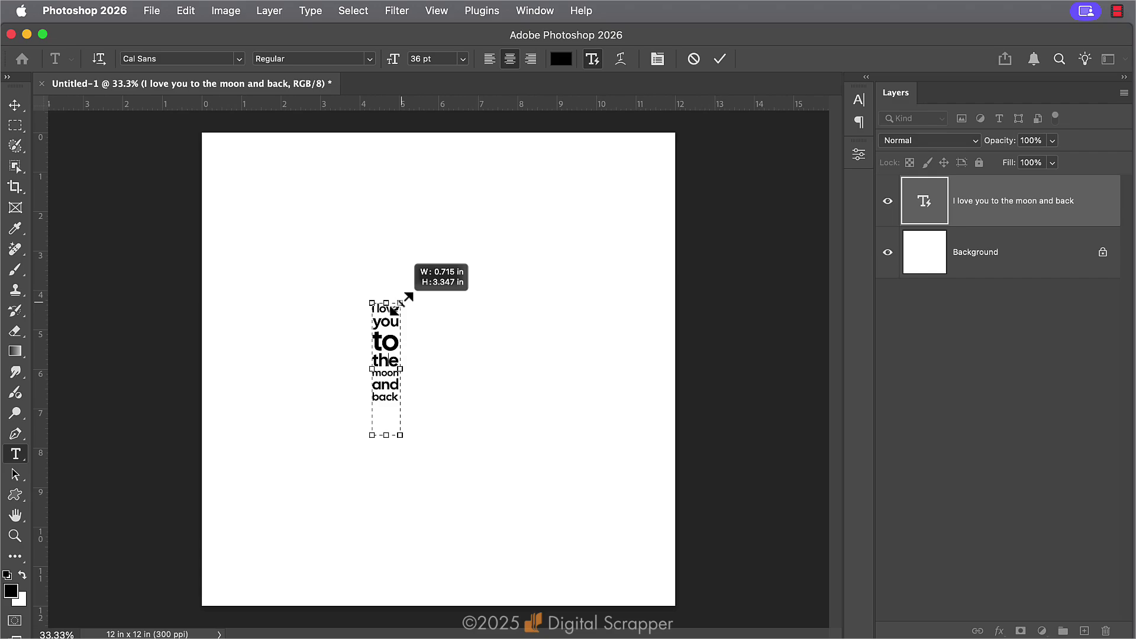
drag(401, 302, 419, 301)
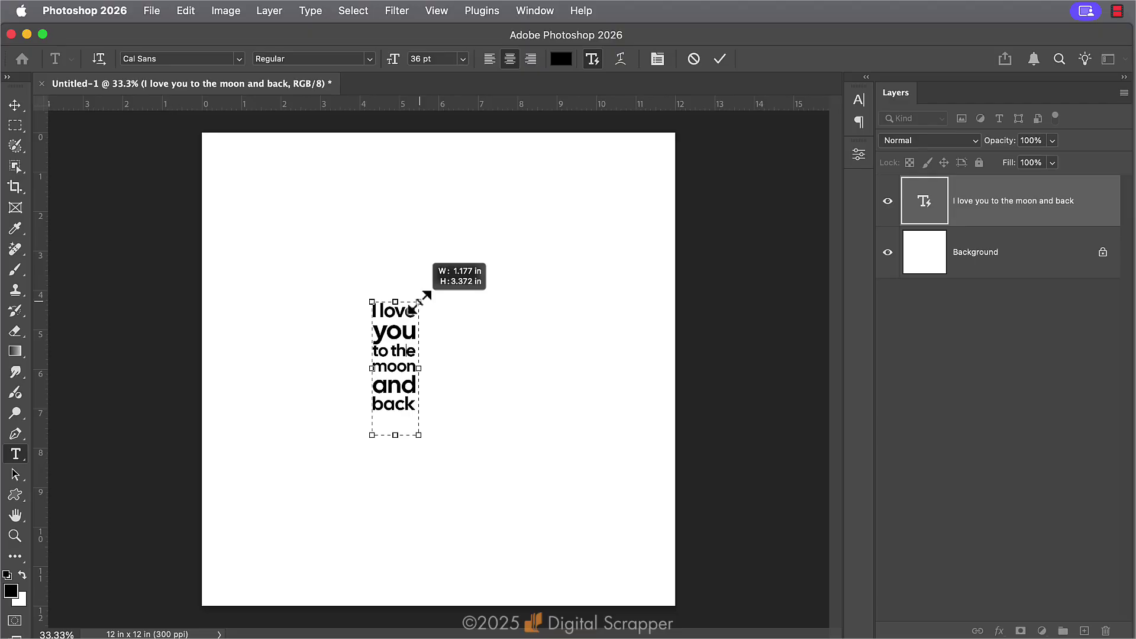
drag(419, 302, 476, 289)
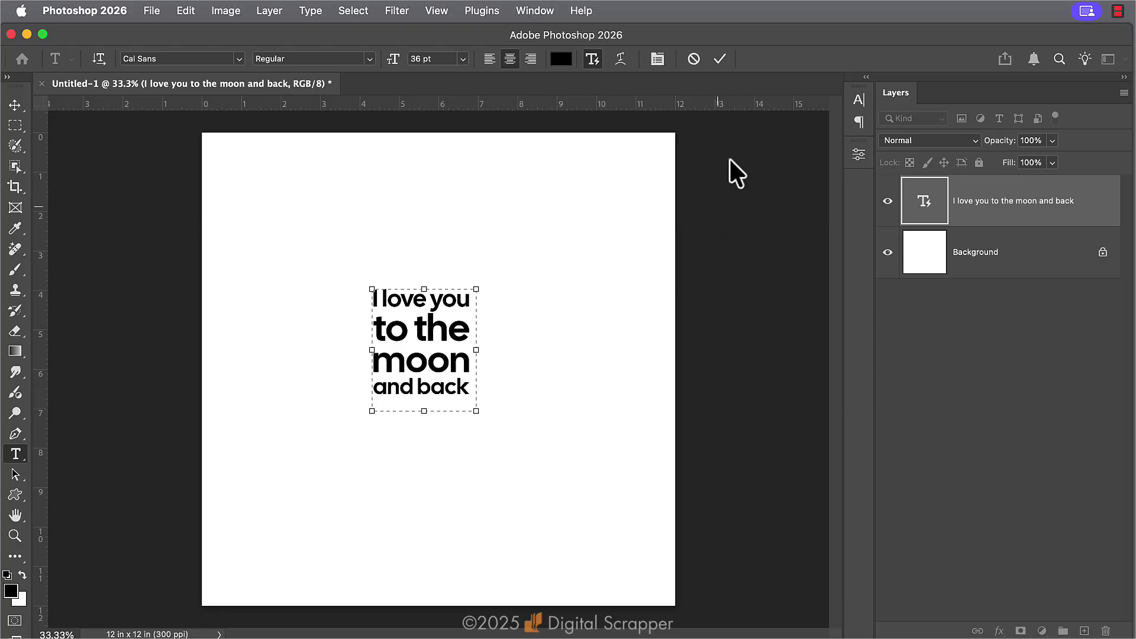
click(720, 58)
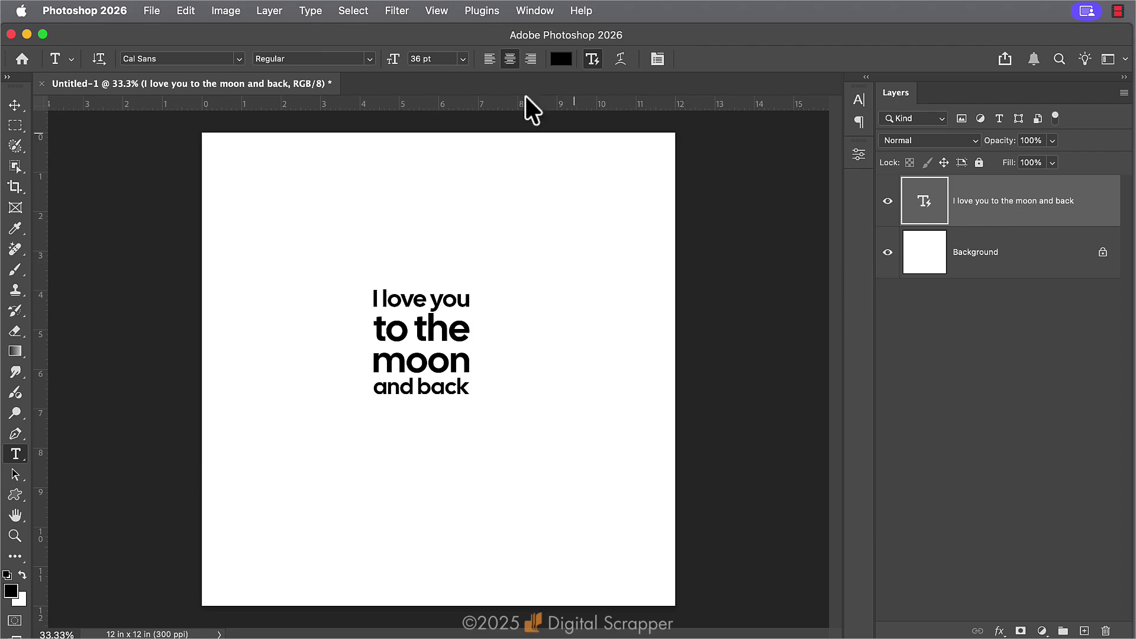
Open the text layer's properties and try a Dynamic Text word spacing of 0% before setting it back to 100%.
click(543, 11)
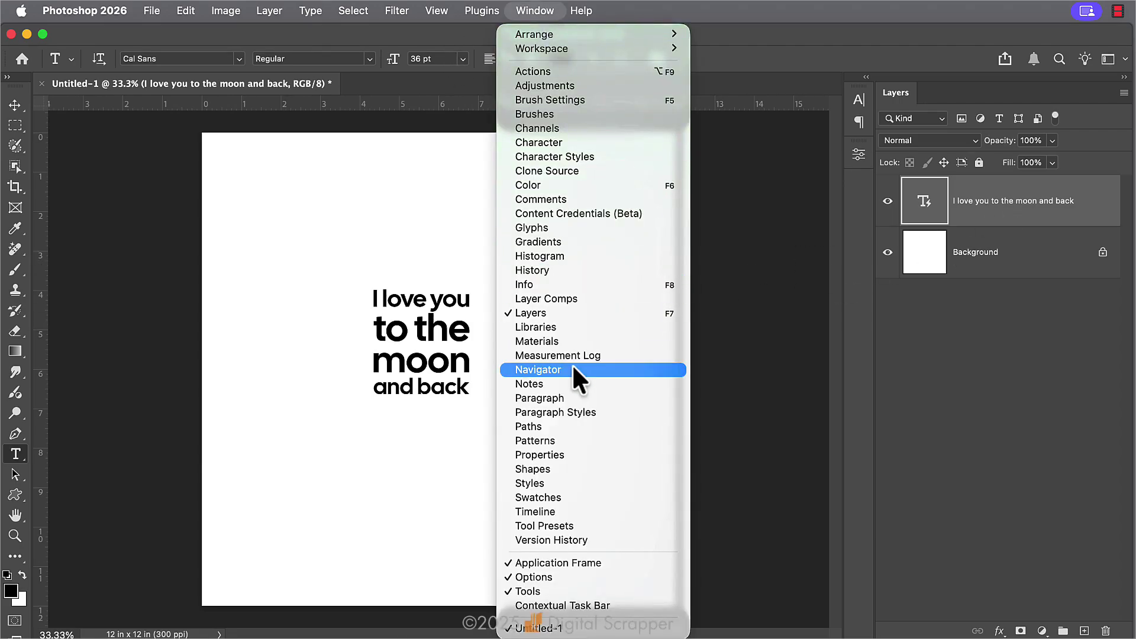
click(570, 455)
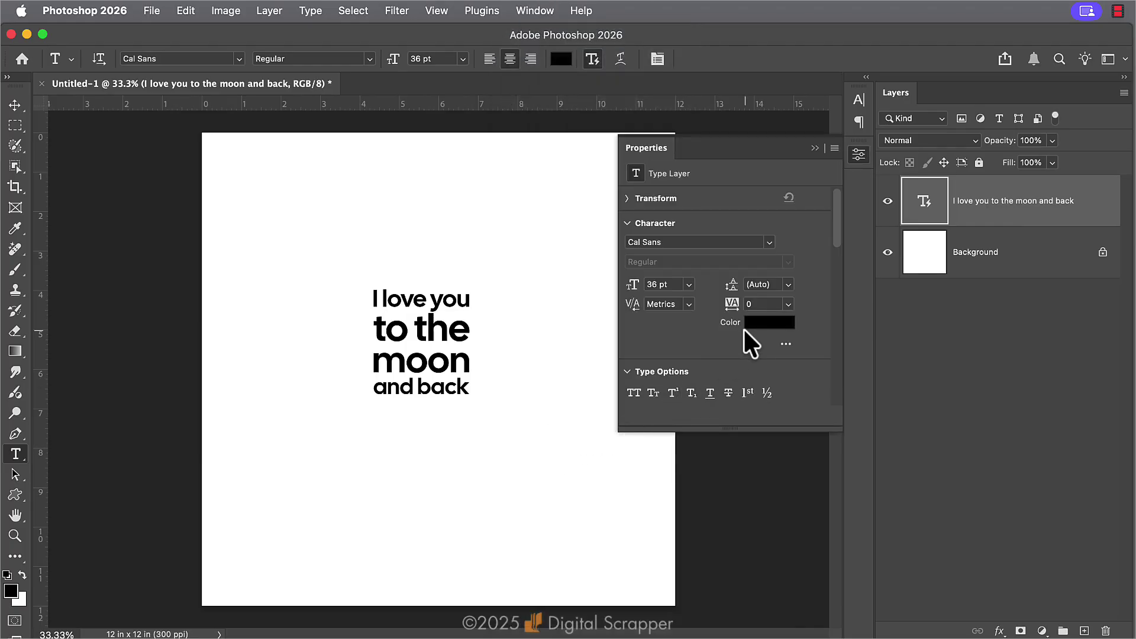
scroll(697, 326, down, 5)
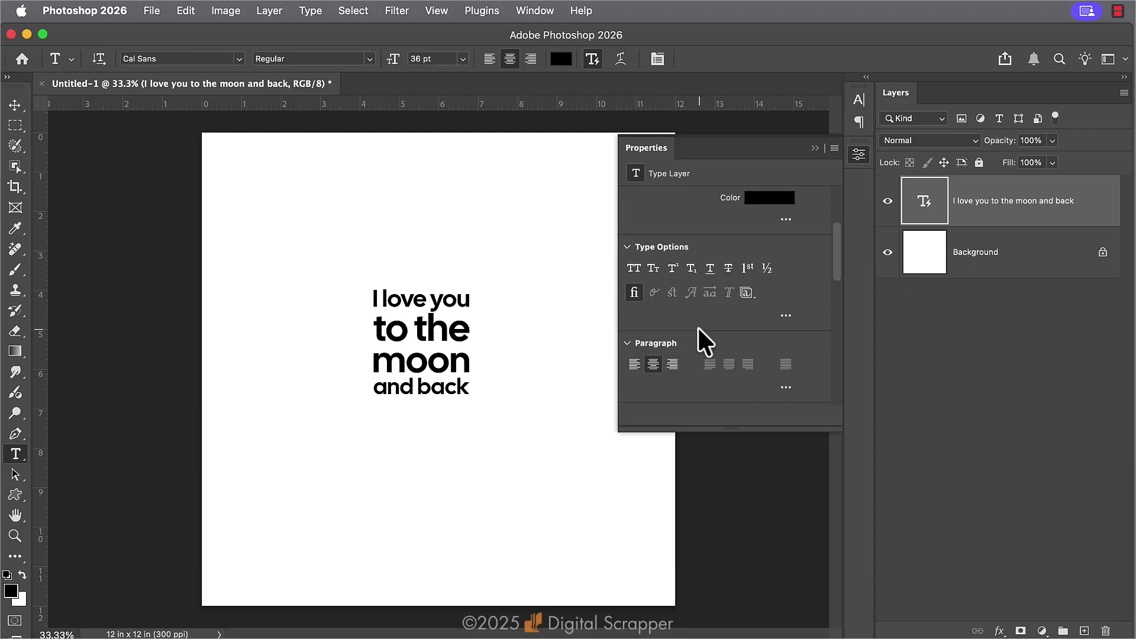
scroll(697, 325, down, 8)
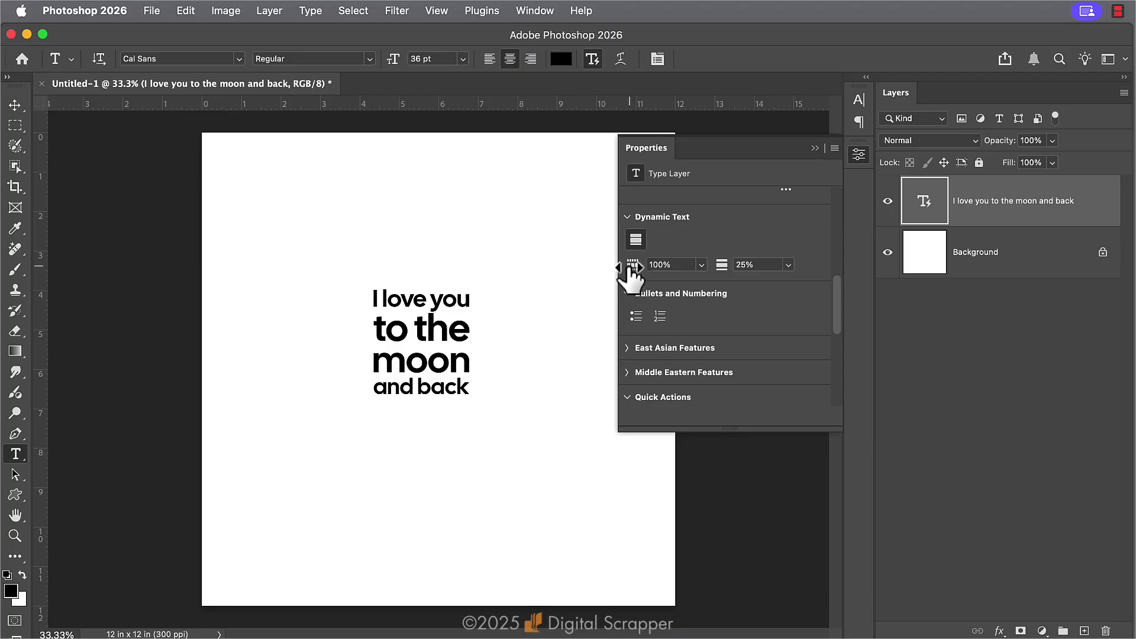
click(701, 264)
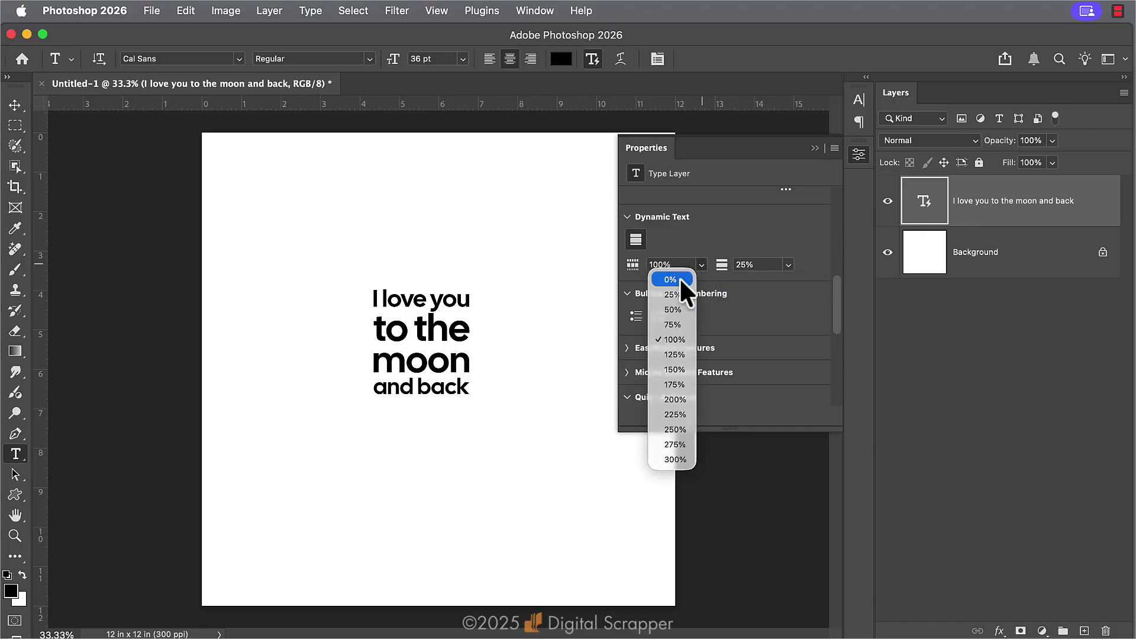
click(677, 276)
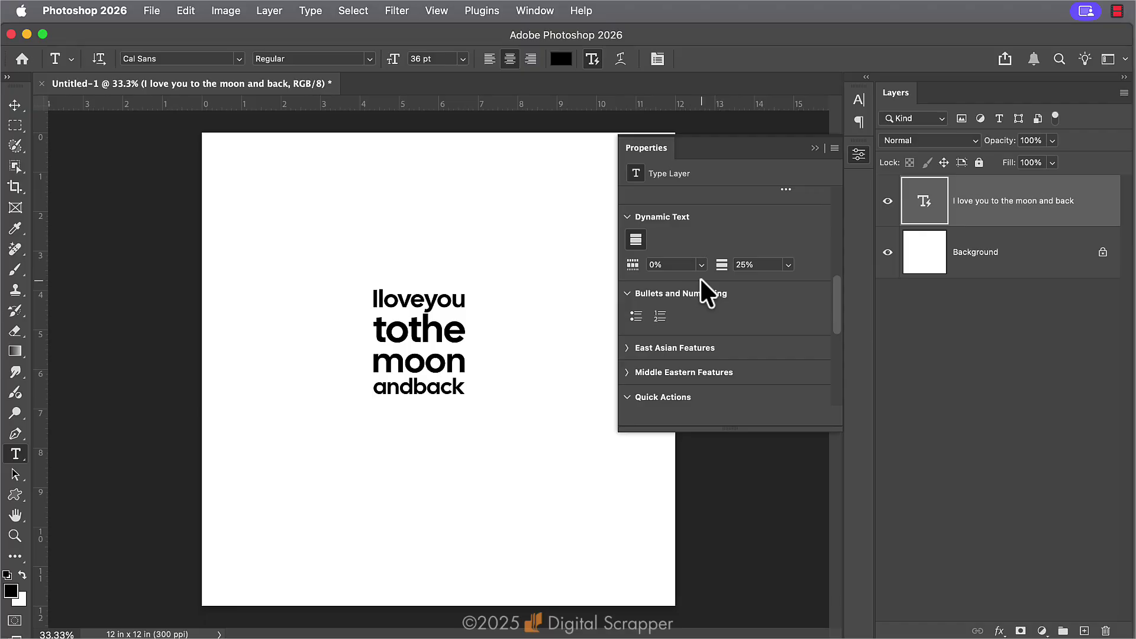
click(701, 265)
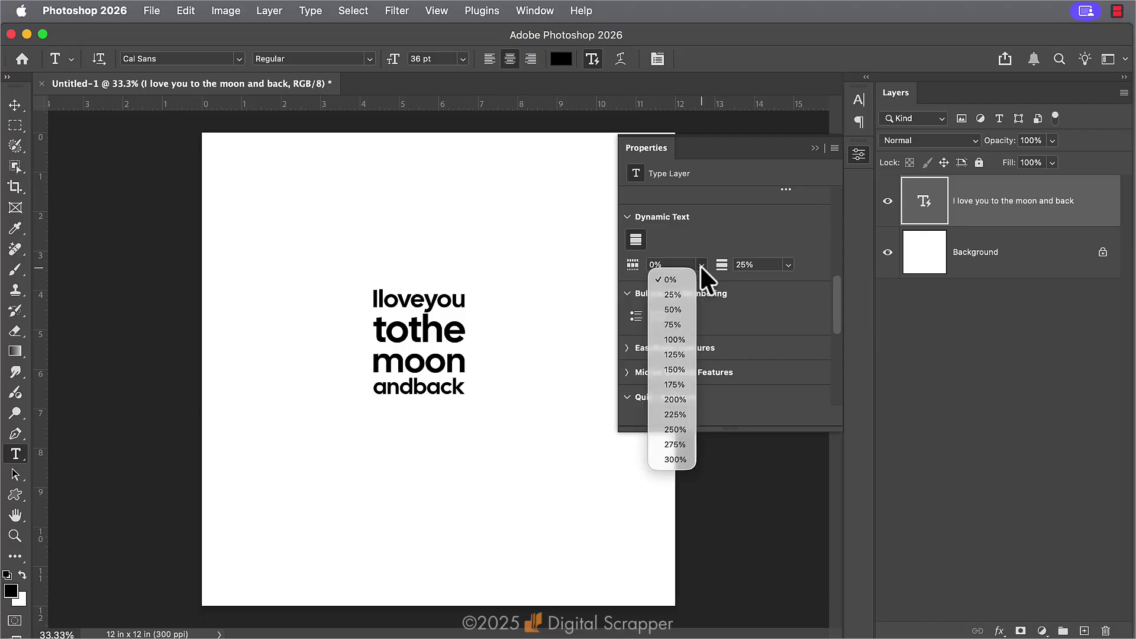
click(681, 340)
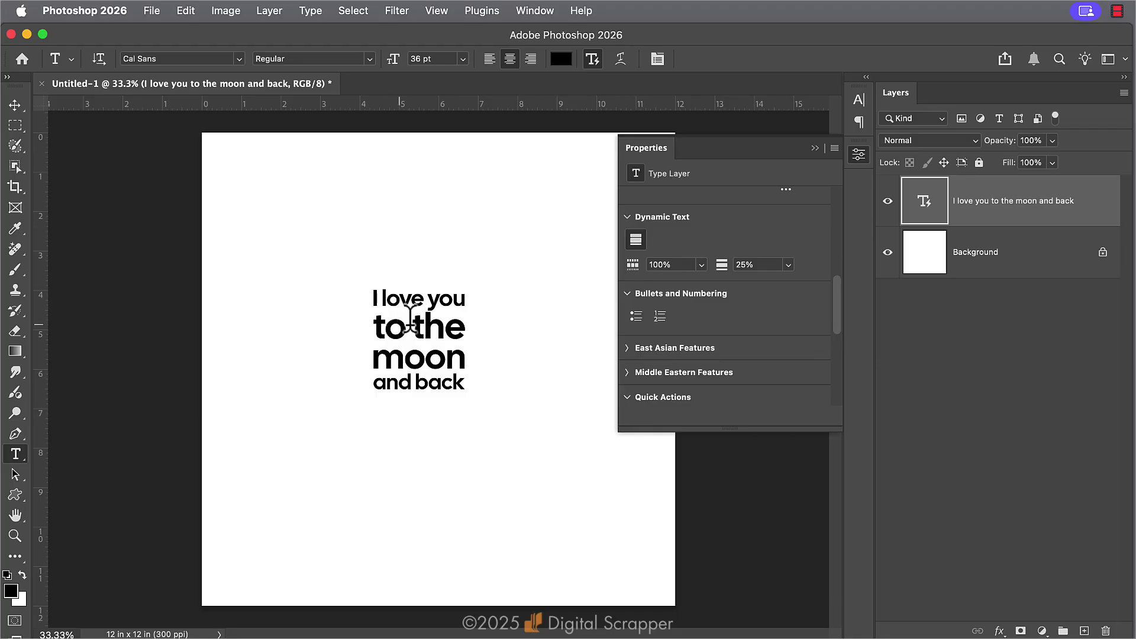
Try Dynamic Text word spacings of 25% and 50% on the phrase before setting it back to 100%.
click(700, 265)
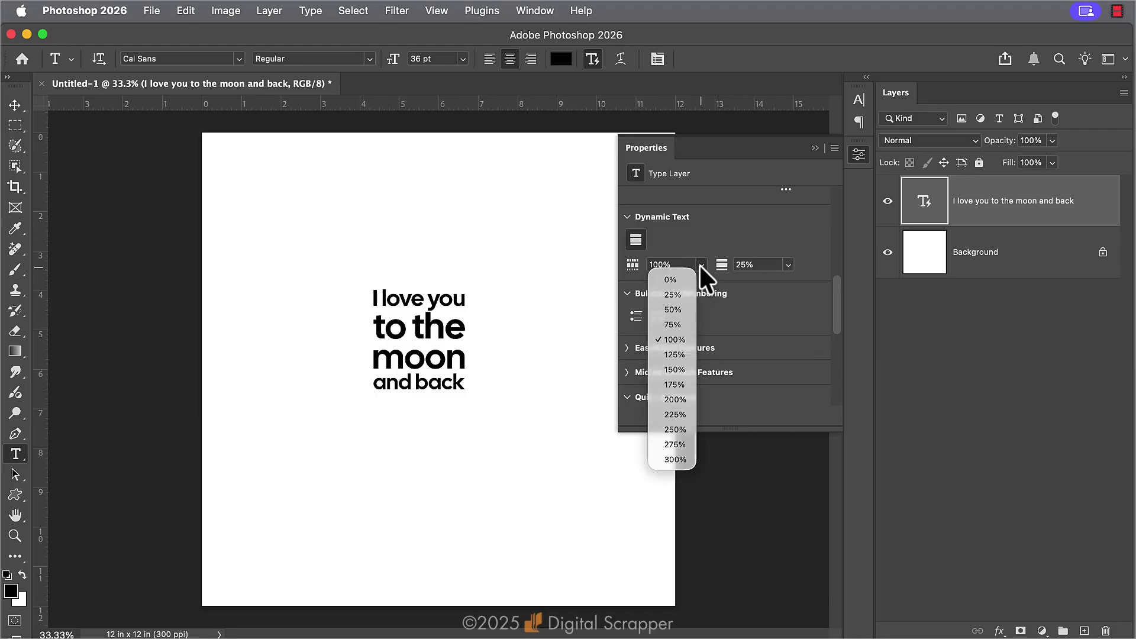
click(690, 294)
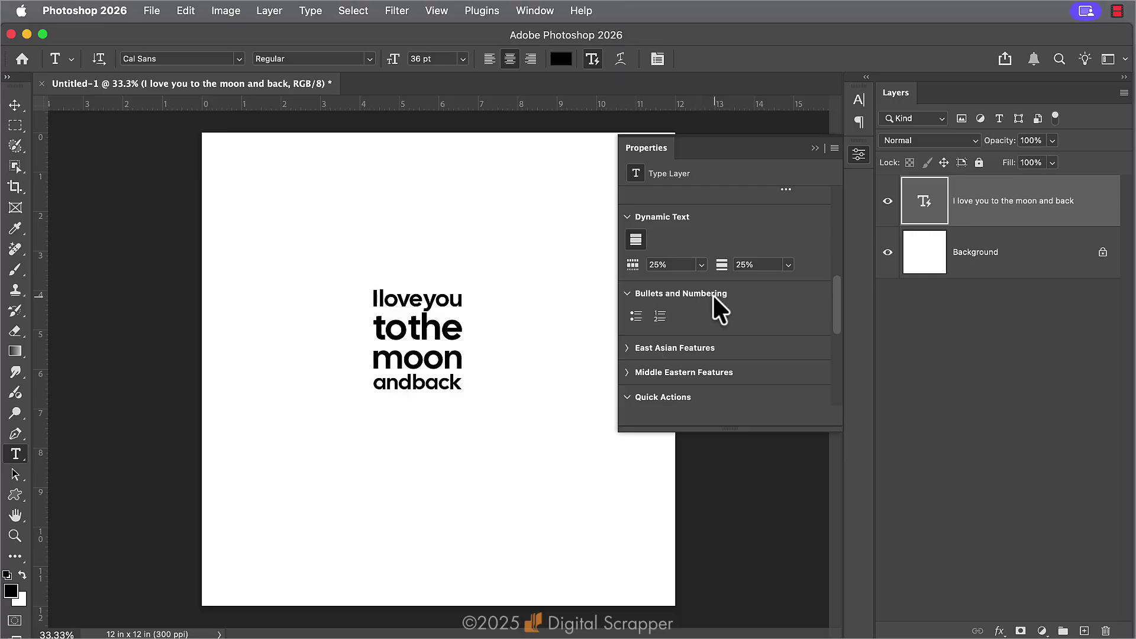
click(700, 265)
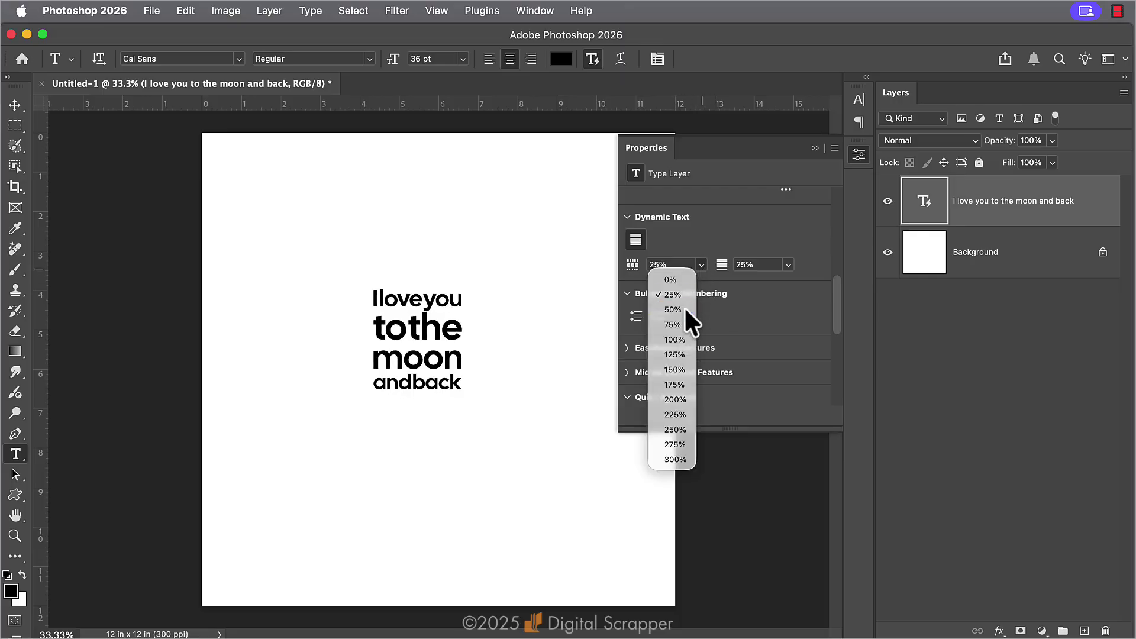
click(684, 307)
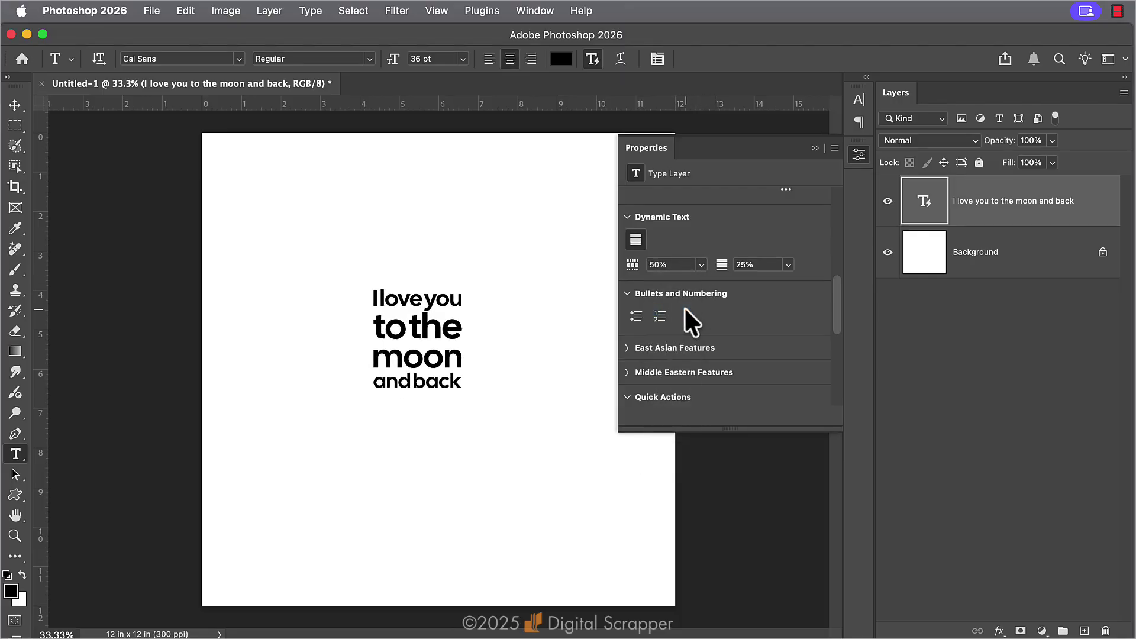
click(702, 265)
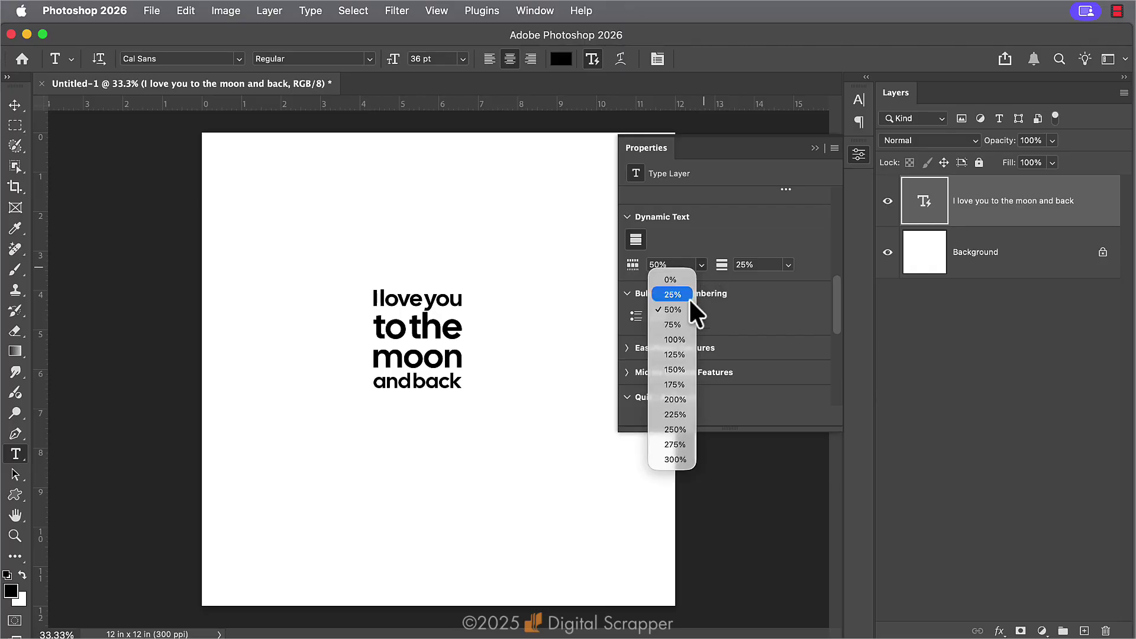
click(680, 335)
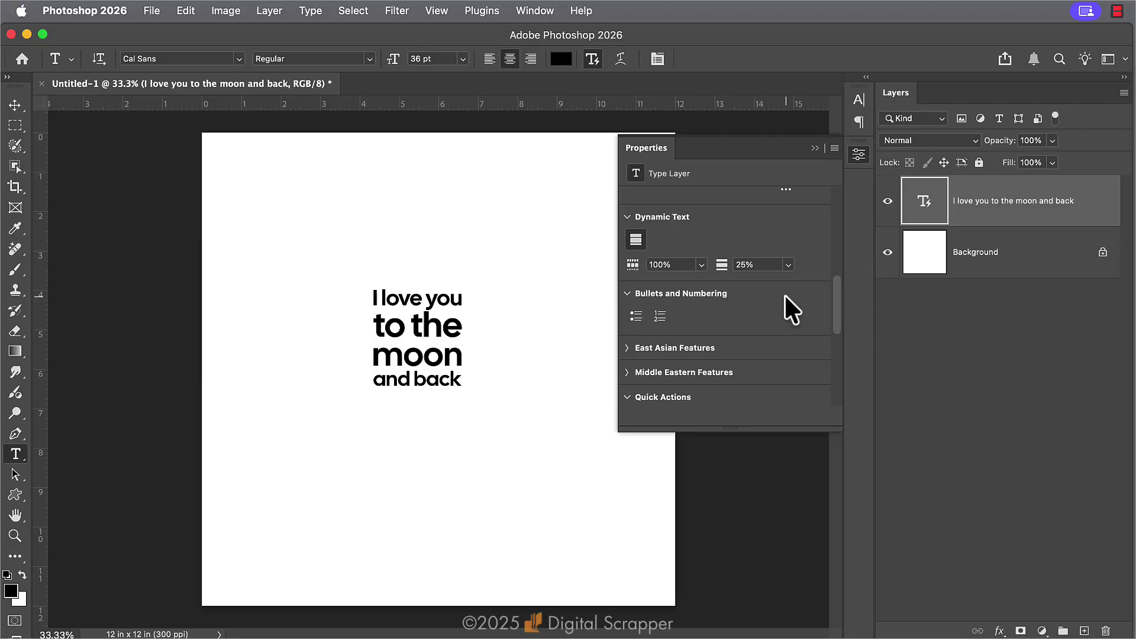
Try a Dynamic Text line spacing of 100% before setting it back to 25%.
click(788, 264)
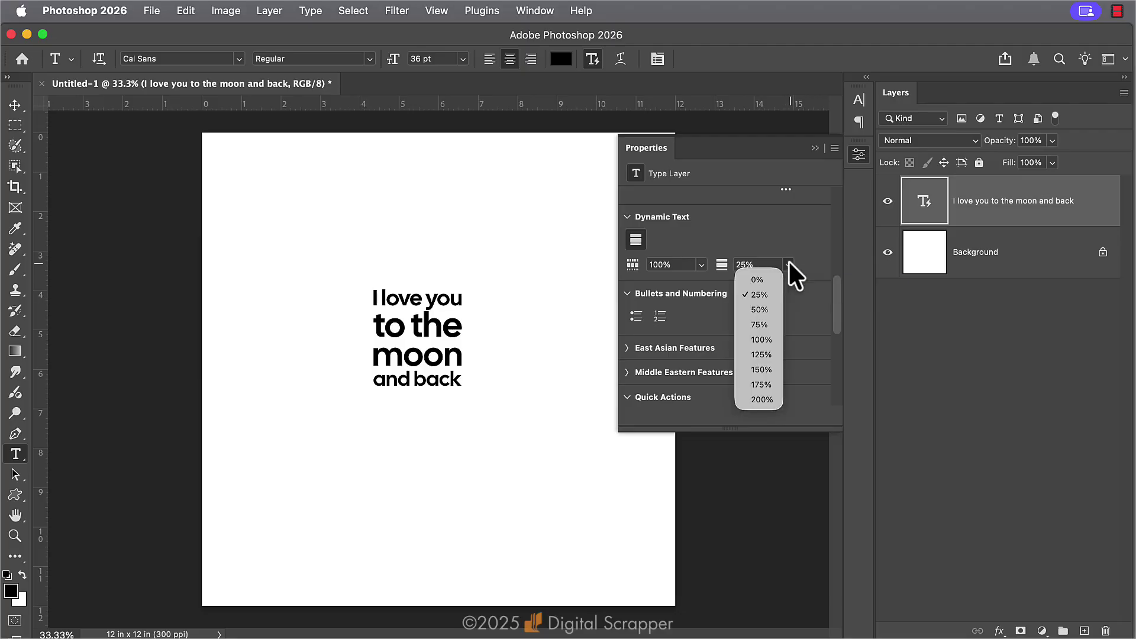
click(768, 337)
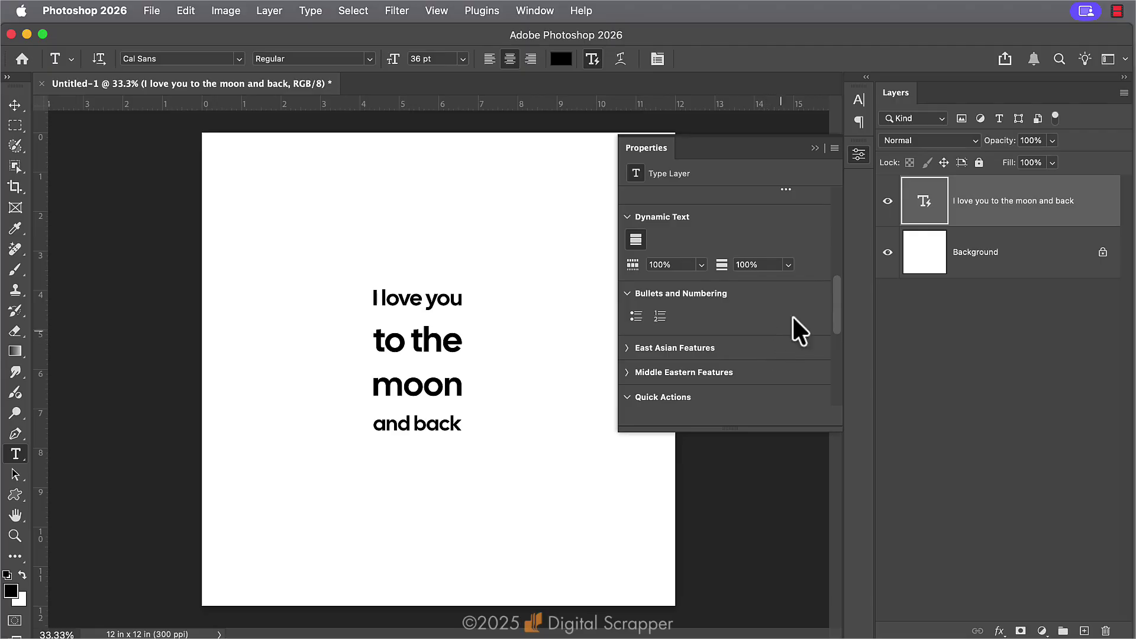
click(788, 265)
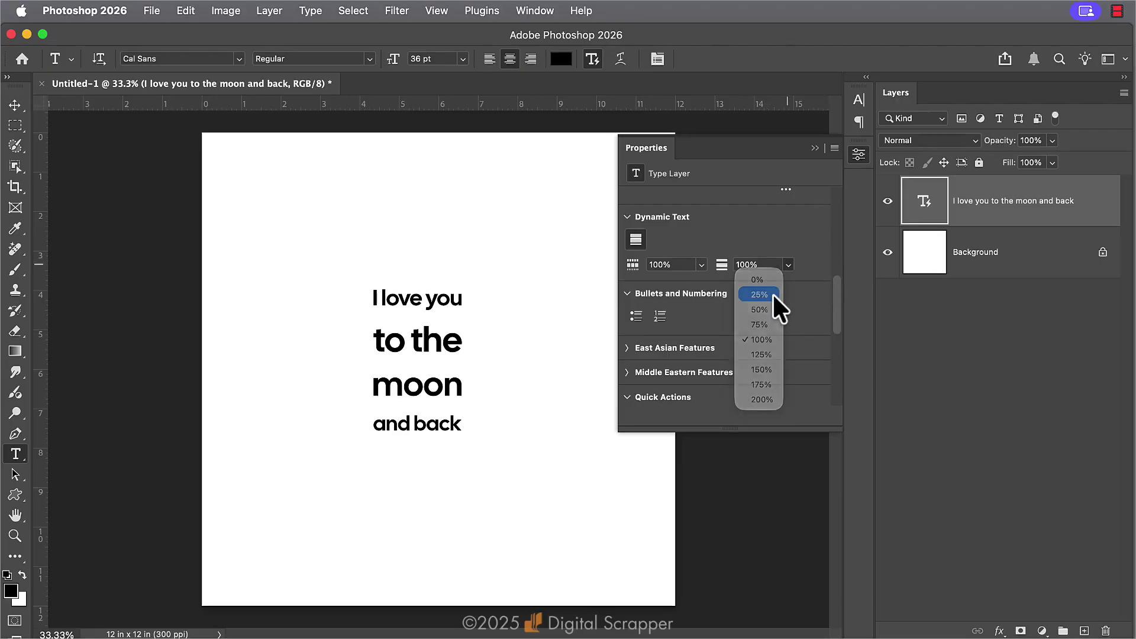
click(774, 295)
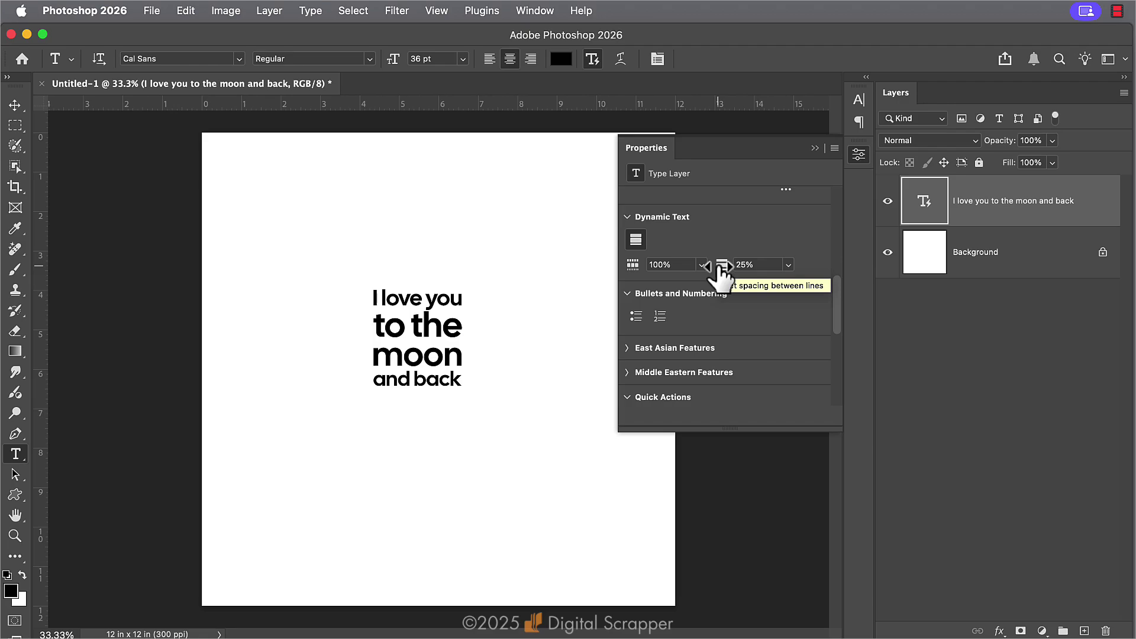
Try scrubbing the line spacing and the word spacing of the dynamic text to wider values, undoing each change.
mouse_move(722, 274)
mouse_down()
mouse_move(743, 274)
mouse_move(701, 273)
mouse_move(727, 275)
mouse_move(726, 265)
mouse_up()
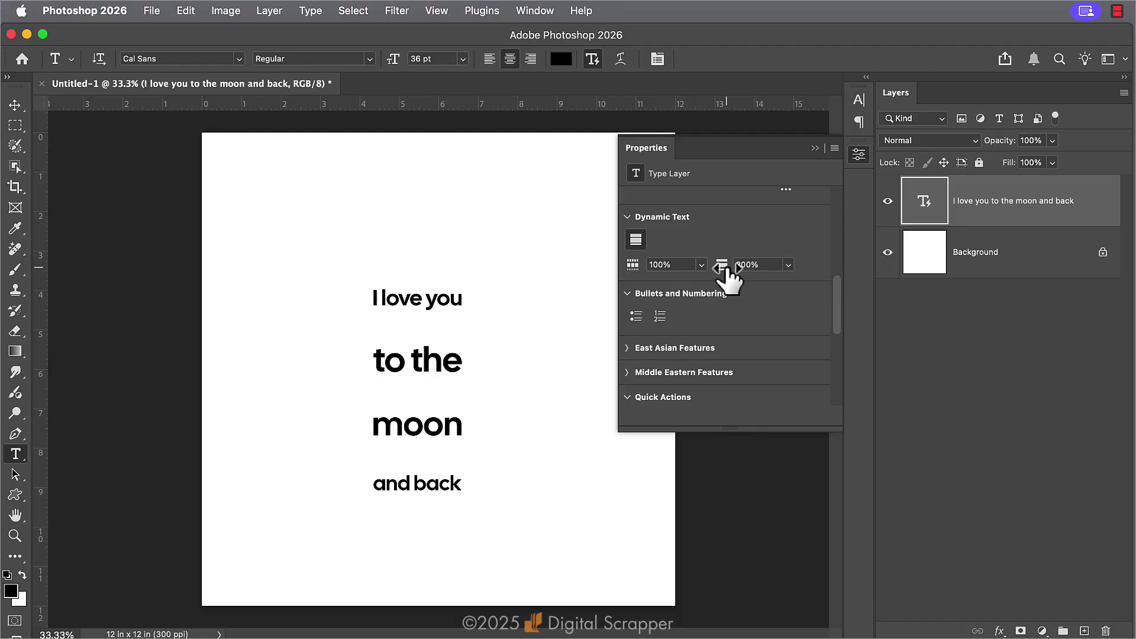
key(super+z)
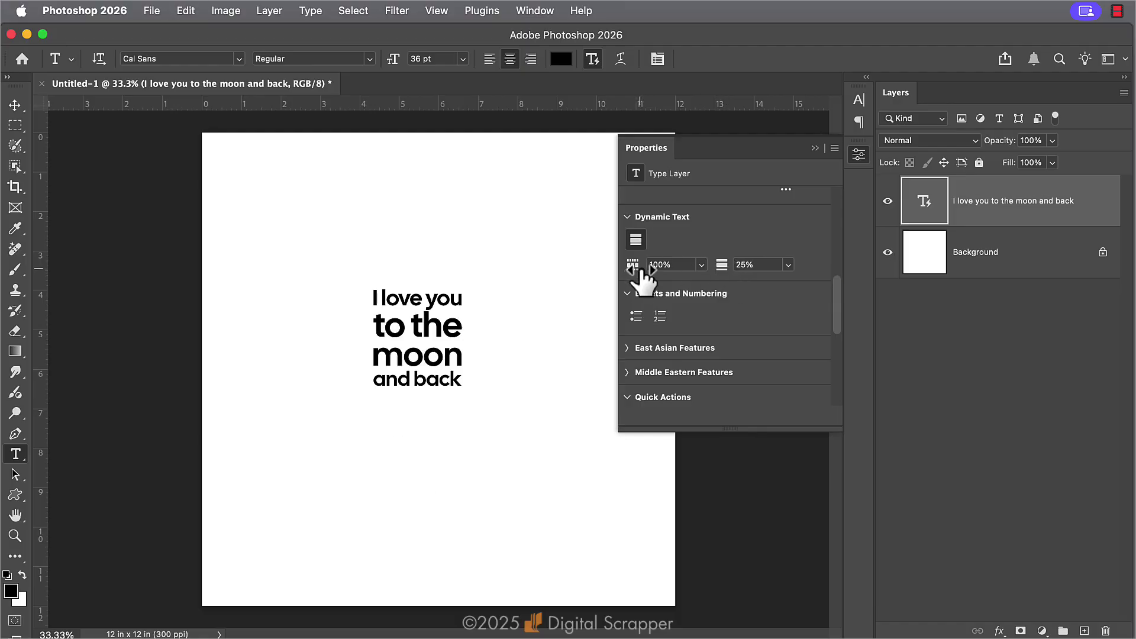
mouse_move(632, 266)
mouse_down()
mouse_move(617, 266)
mouse_move(649, 266)
mouse_up()
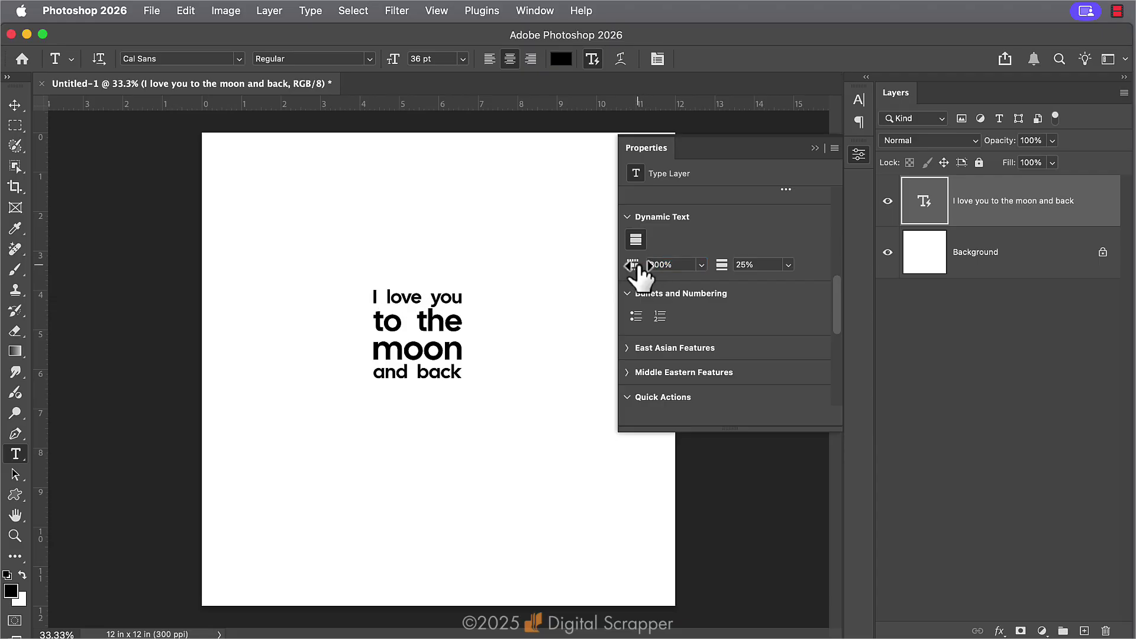
key(super+z)
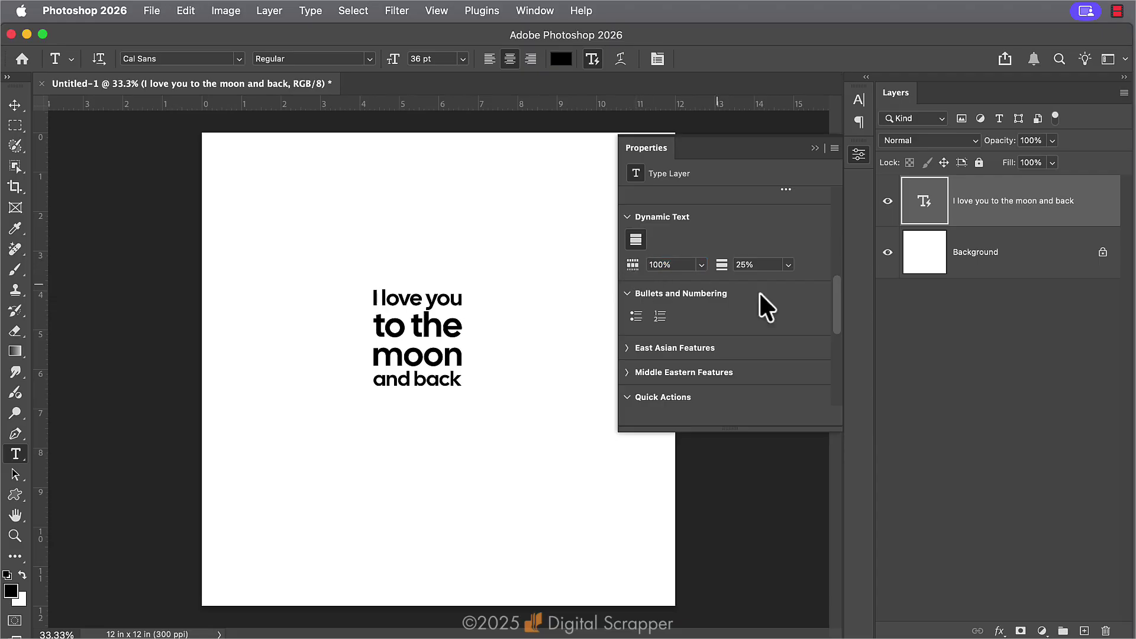
click(790, 262)
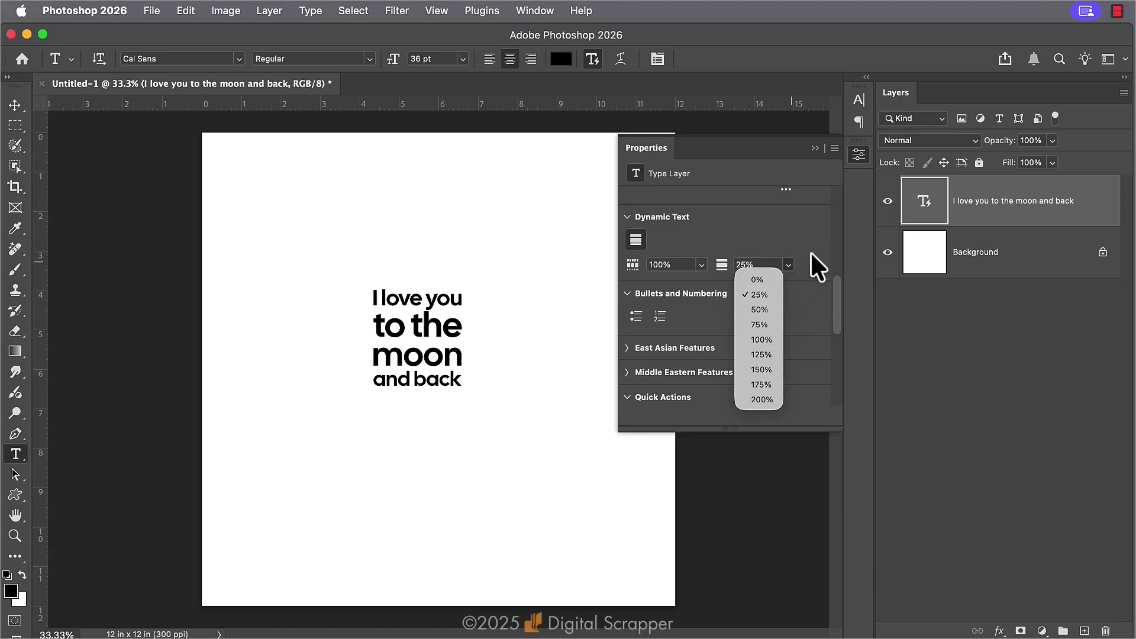
click(811, 247)
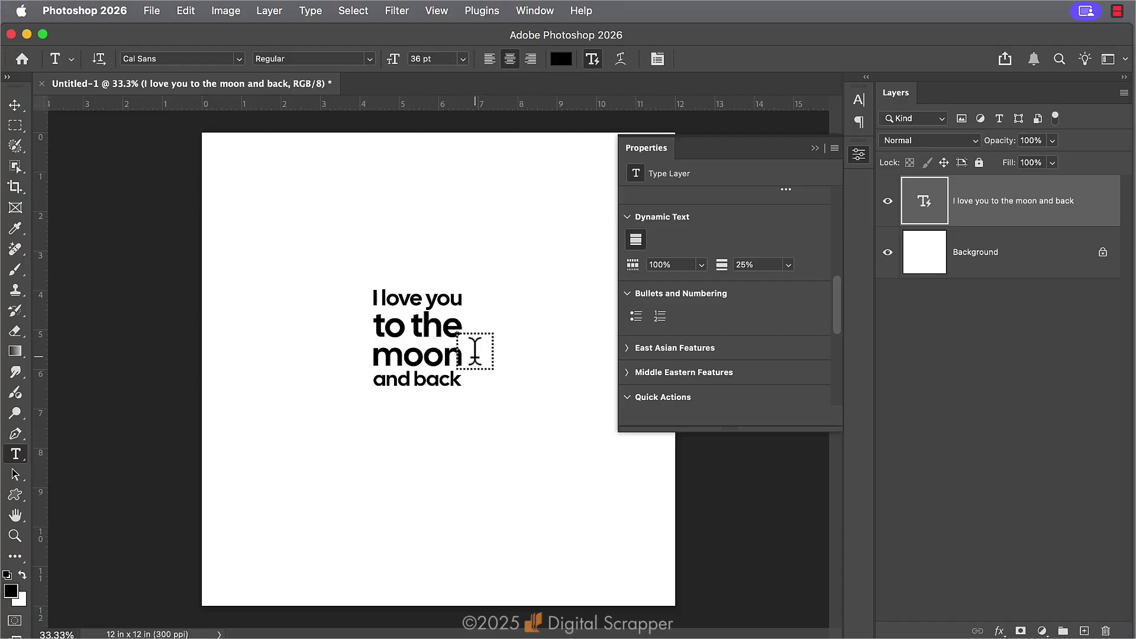
Hide the text layer's properties and show the Character settings.
click(856, 155)
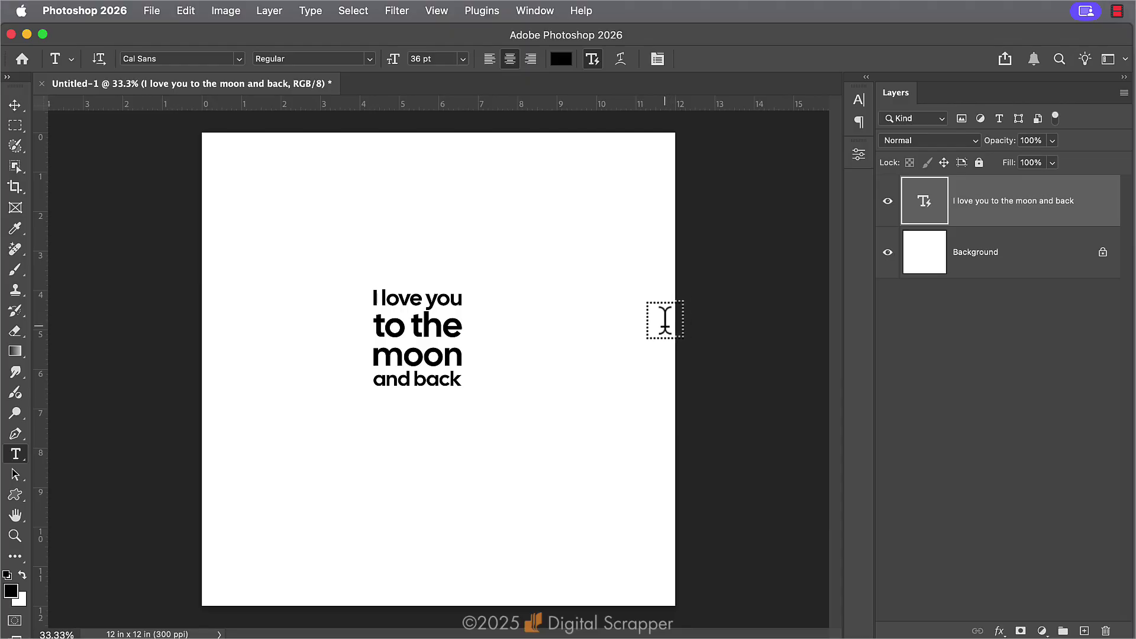
click(535, 5)
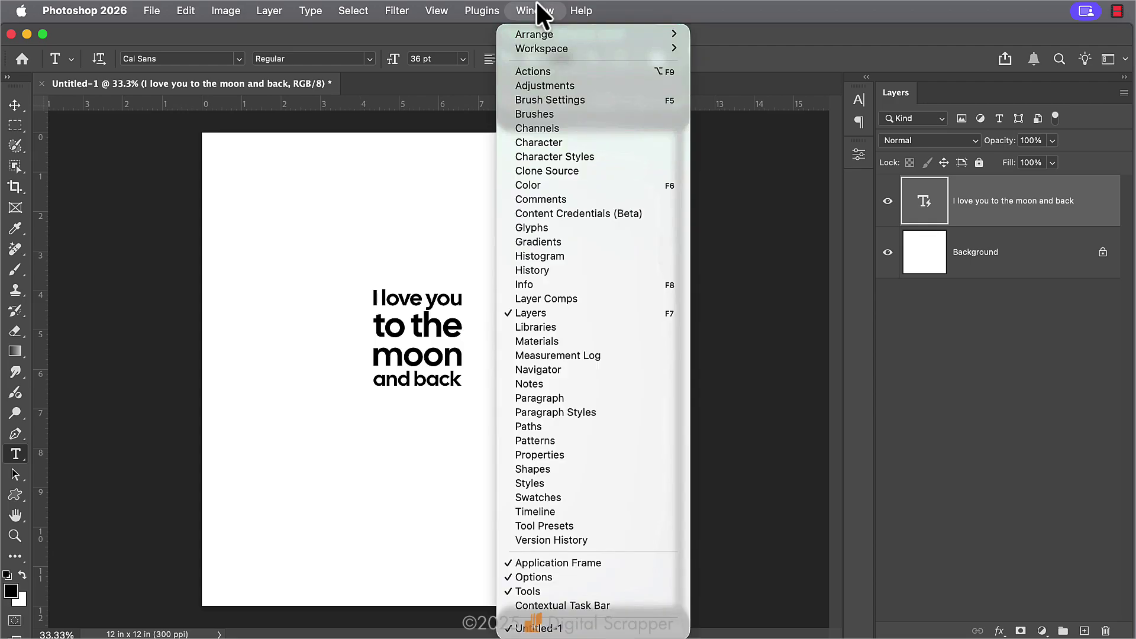
click(548, 143)
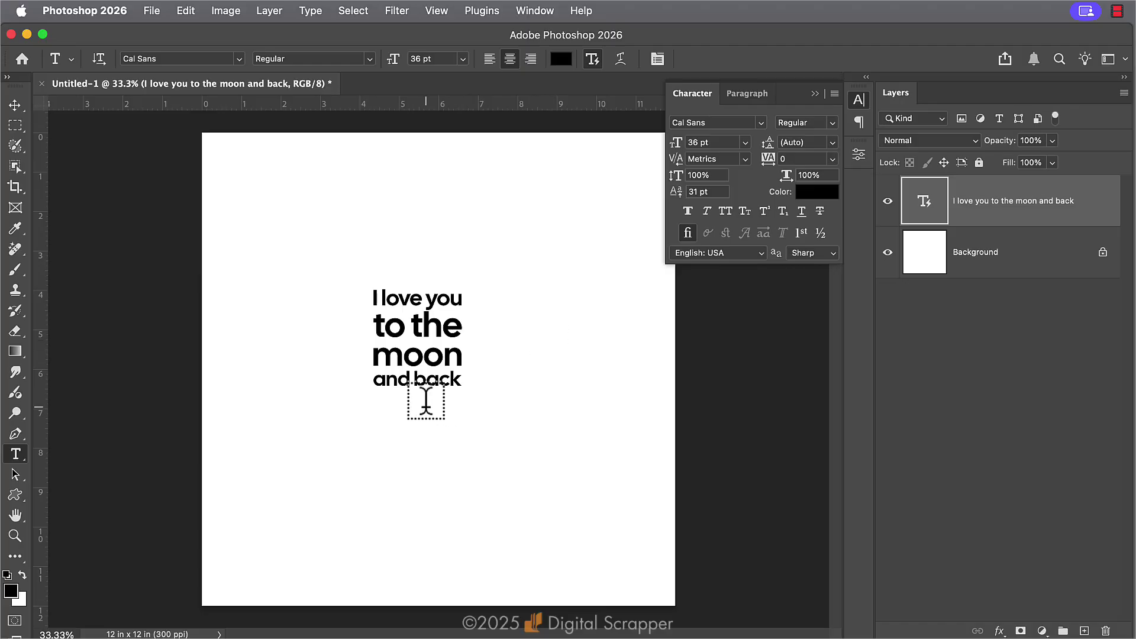
Select the "and back" line in the text block and try a baseline shift of -100 pt.
click(421, 349)
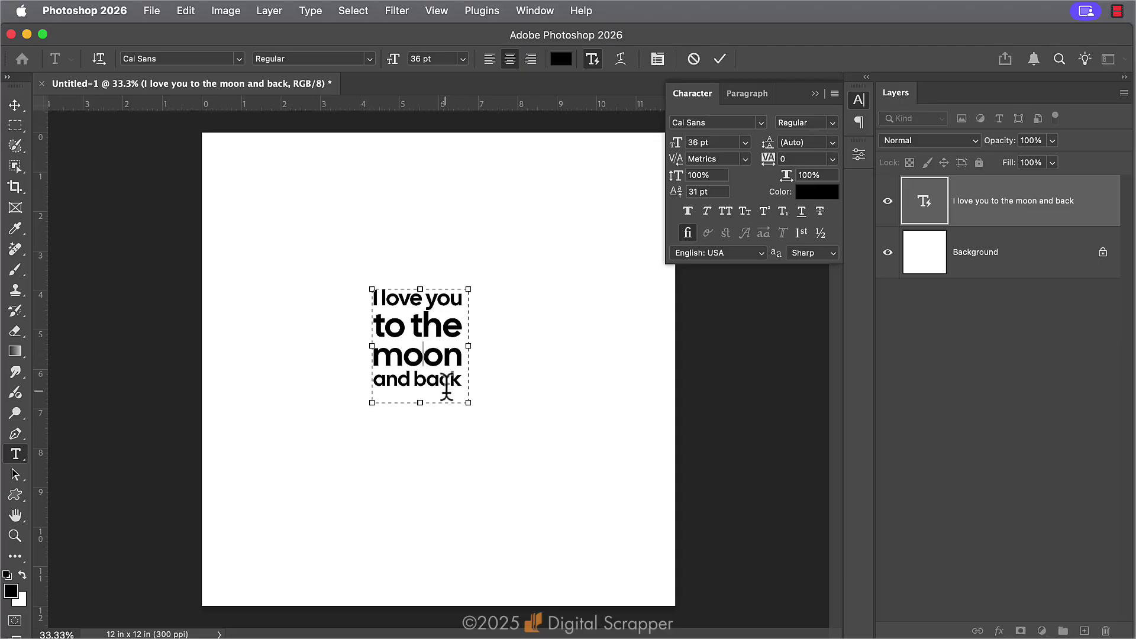
drag(464, 380, 376, 382)
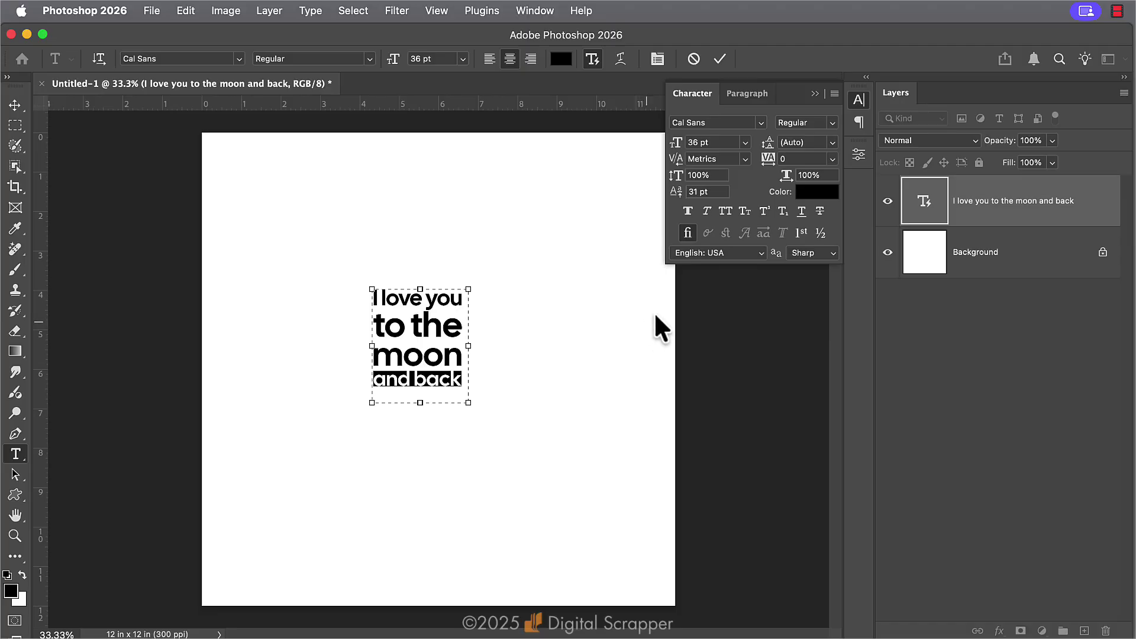
click(715, 193)
text(-100)
key(Return)
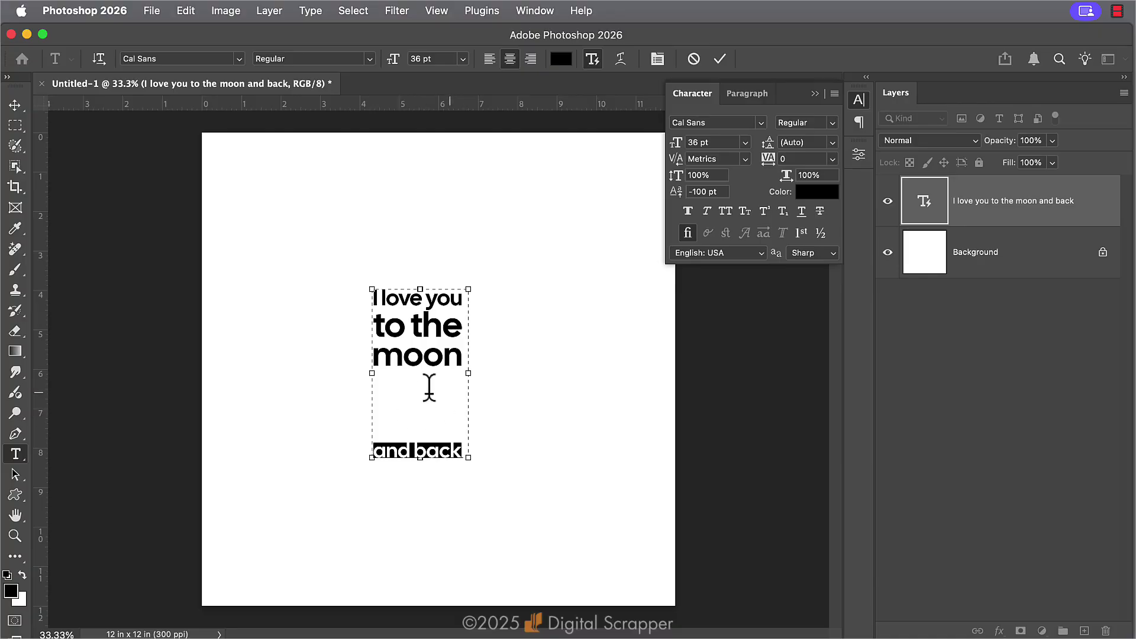
Try baseline shifts of 0 pt and 30 pt on "and back", and discard the text edits.
click(720, 192)
text(0)
key(Return)
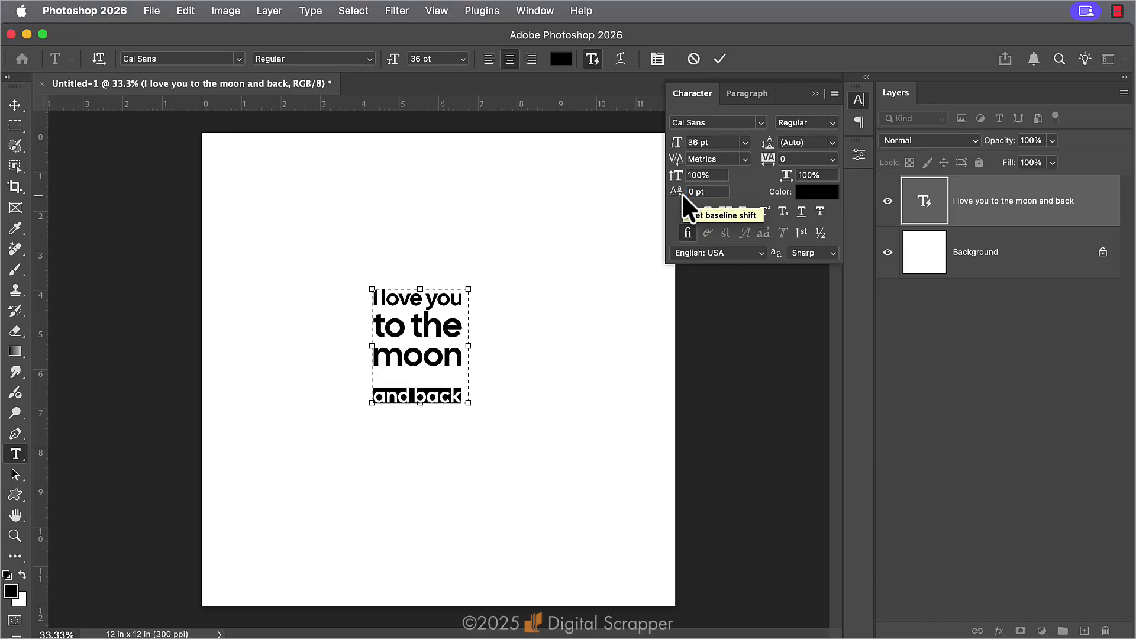
click(716, 193)
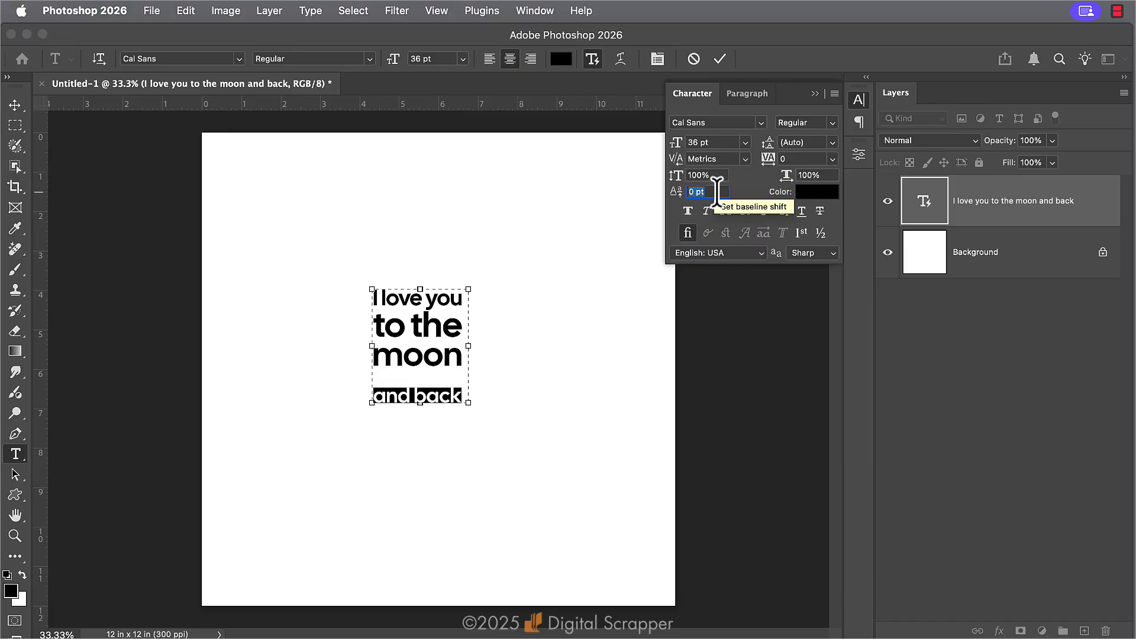
text(30)
key(Return)
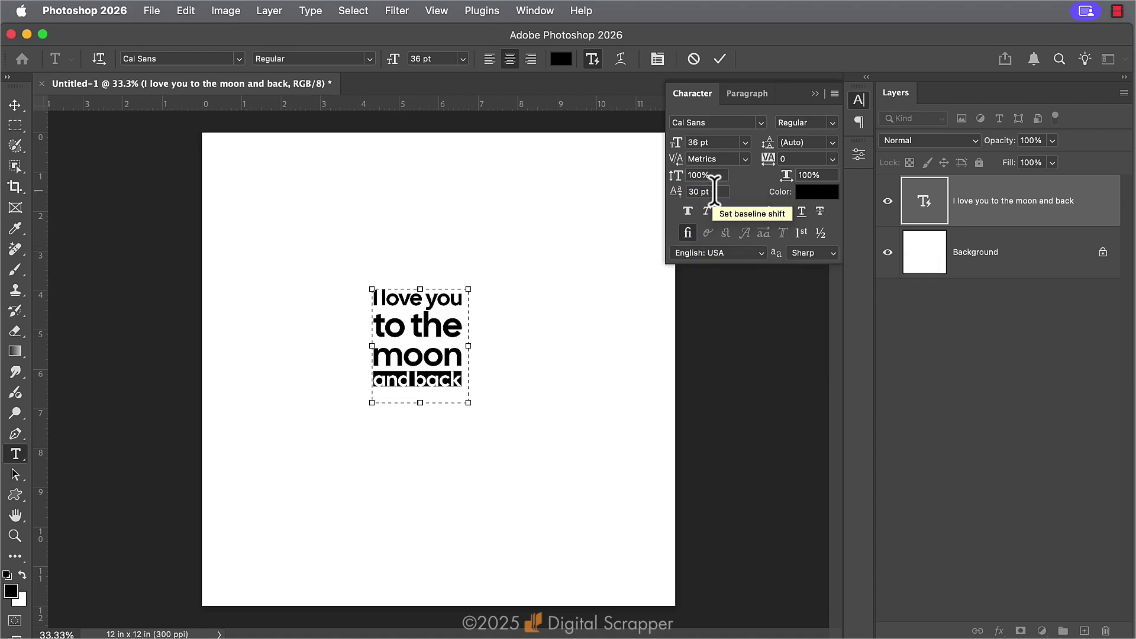
click(714, 191)
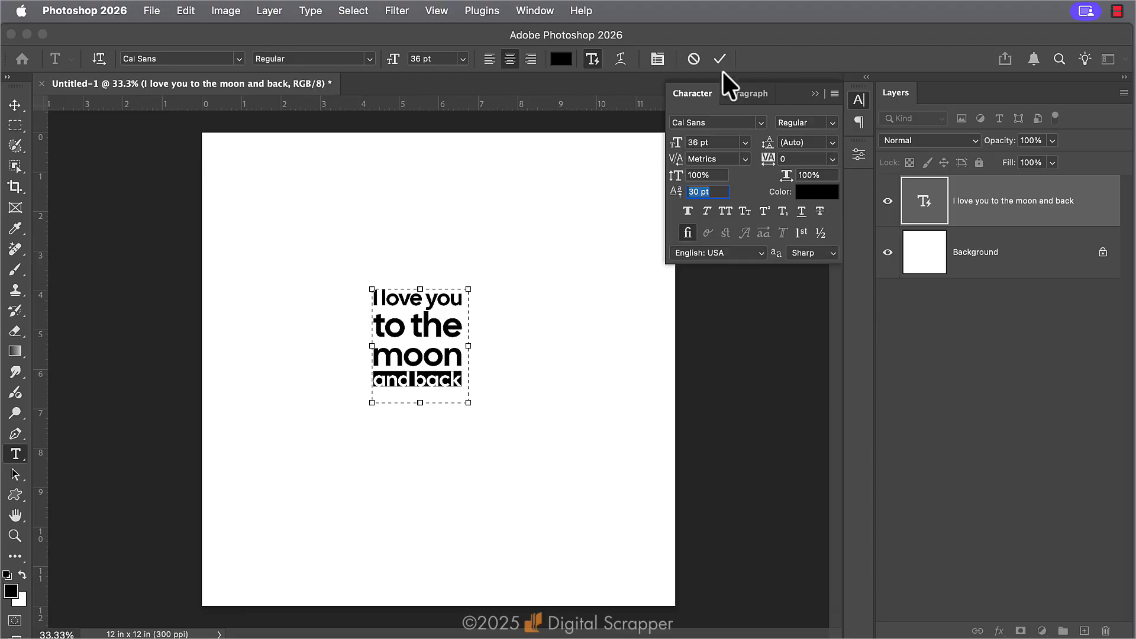
click(695, 58)
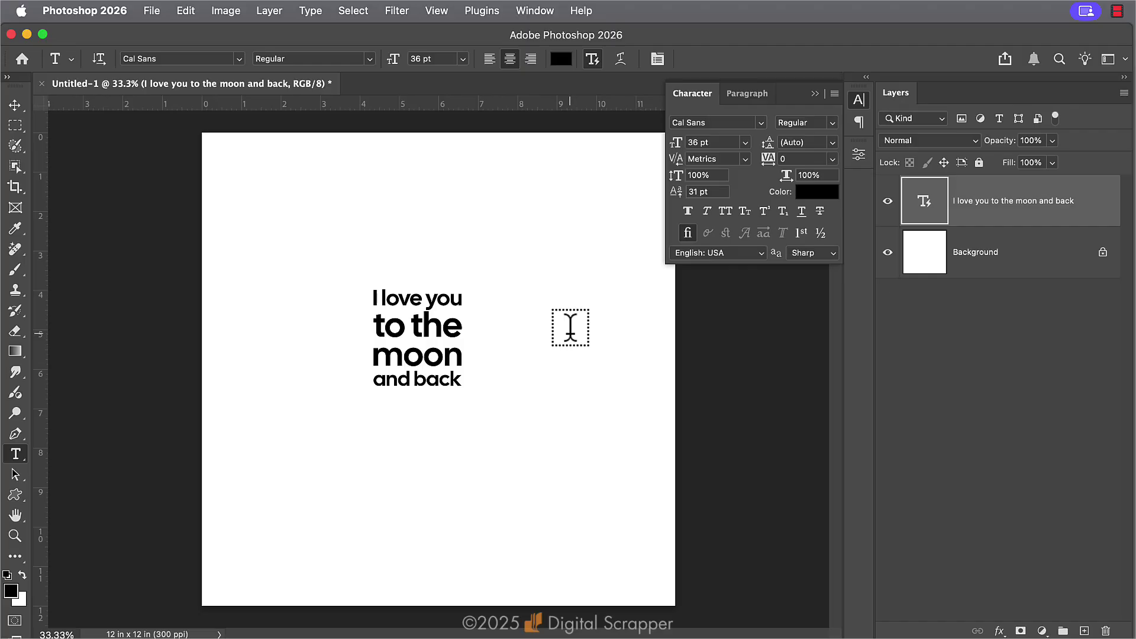
Try a tracking of 1000 on the space between "to" and "the", commit it and undo the change.
click(412, 325)
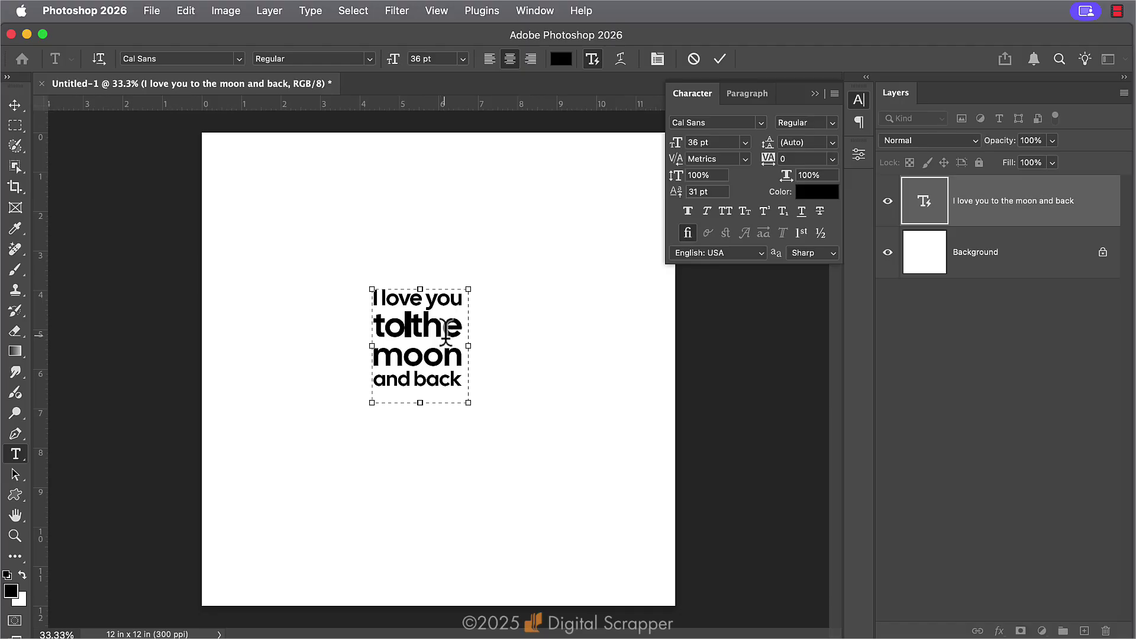
click(803, 159)
text(1000)
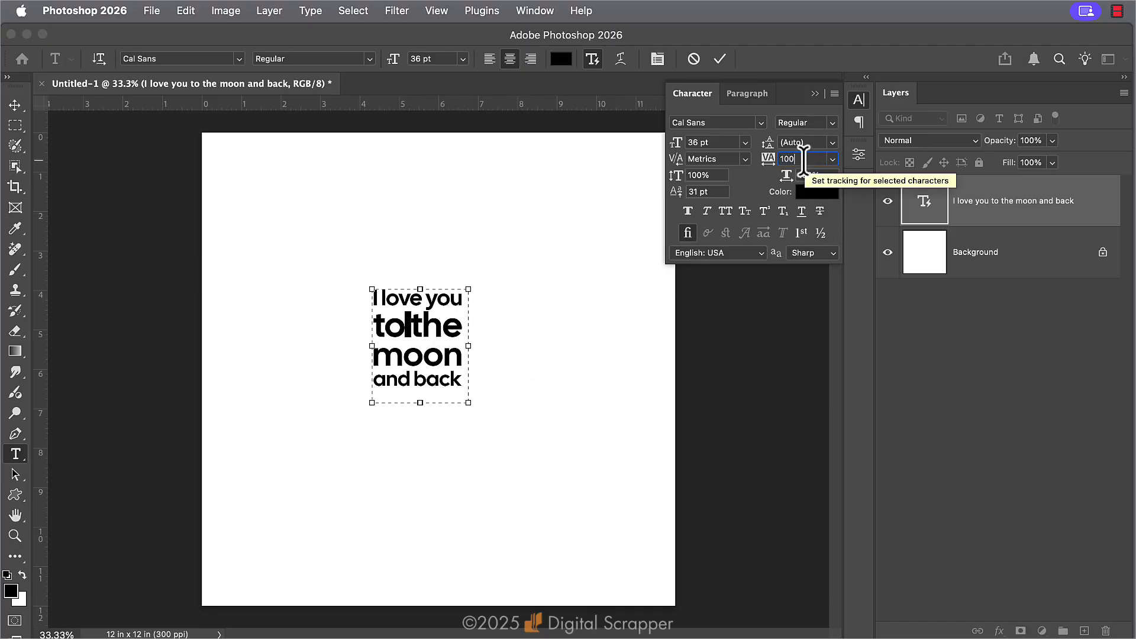
key(Return)
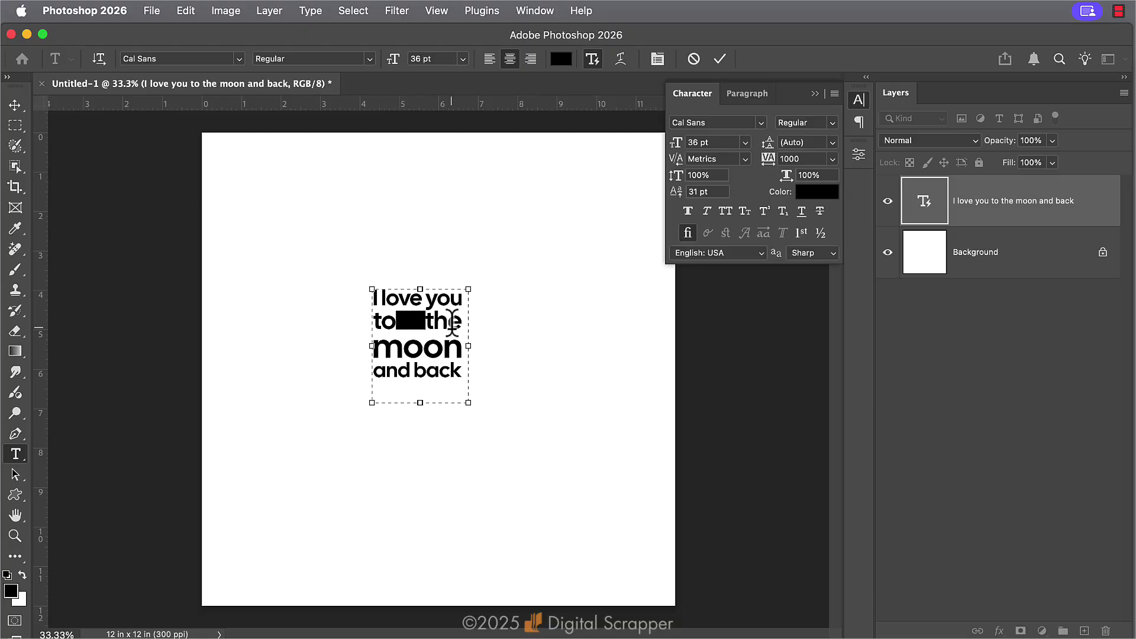
click(720, 57)
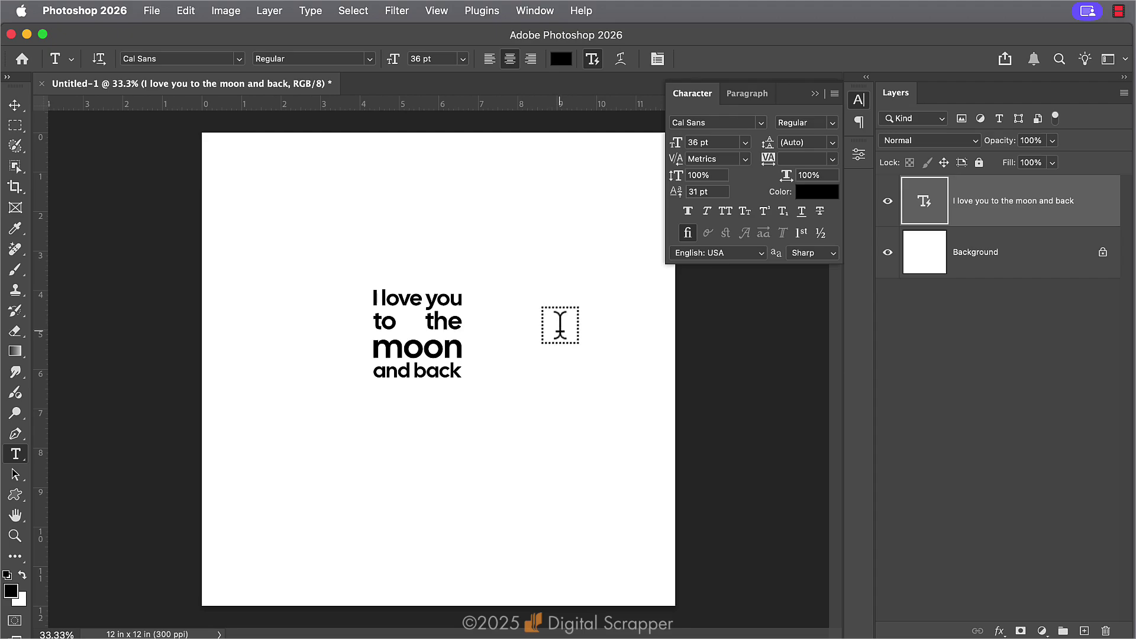
key(super+z)
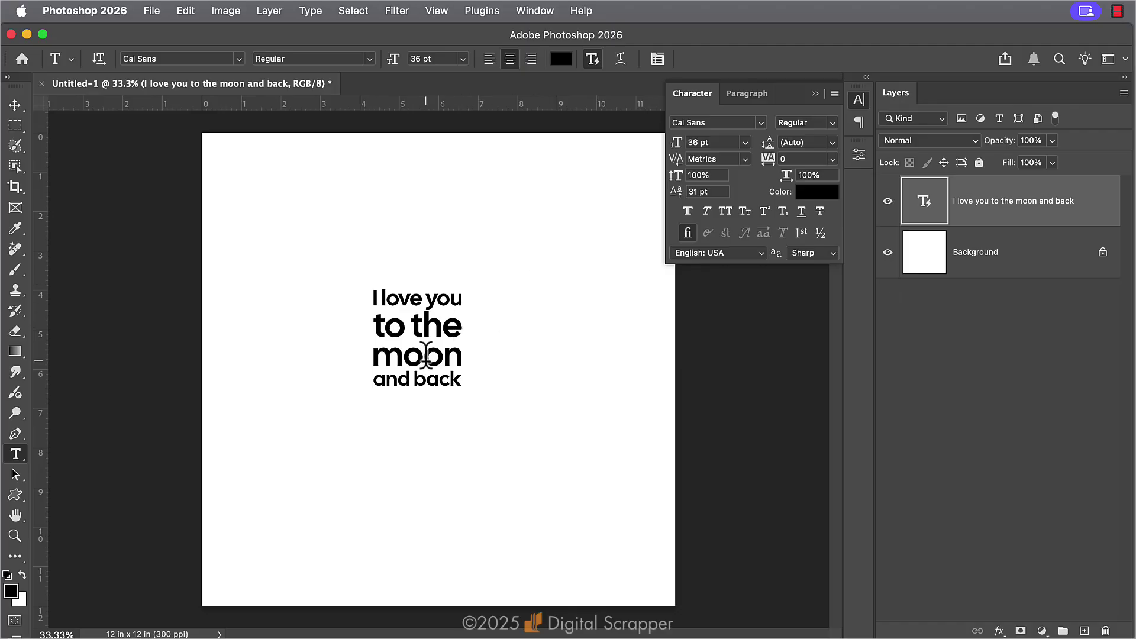
Change the font of the word "moon" in the text block to Send Flowers Regular.
click(427, 355)
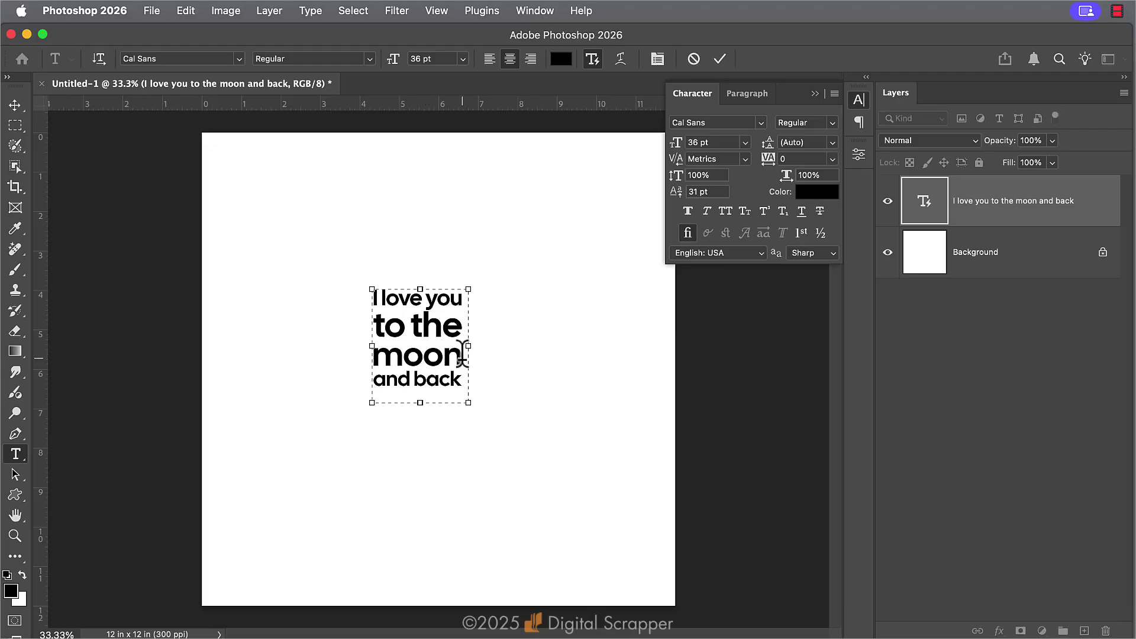
drag(463, 354, 381, 355)
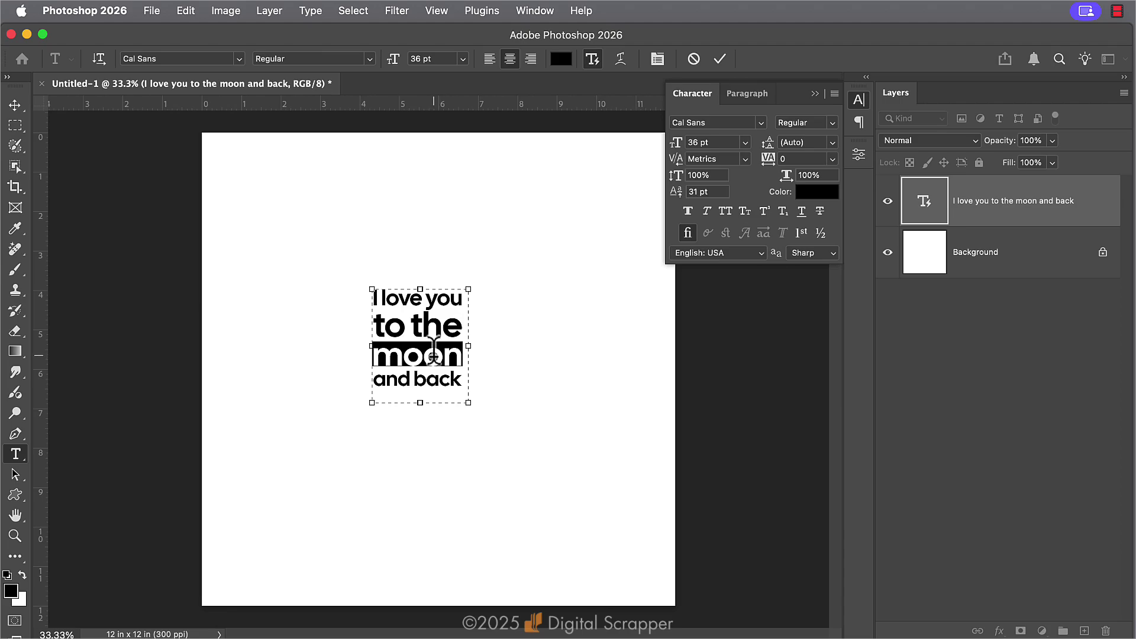
click(240, 57)
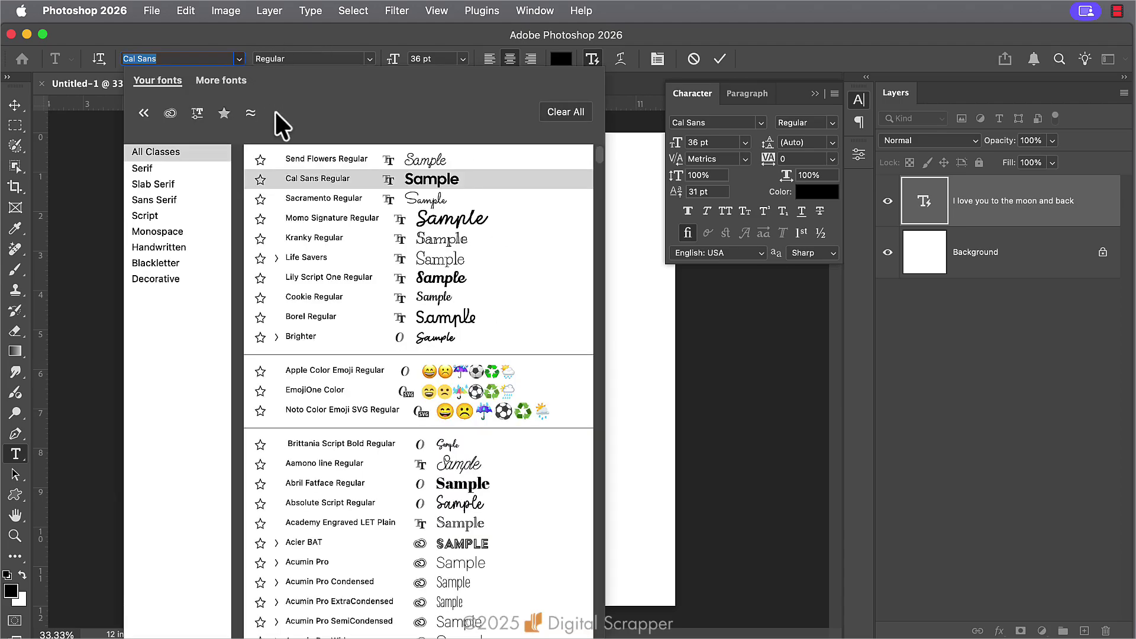
click(302, 158)
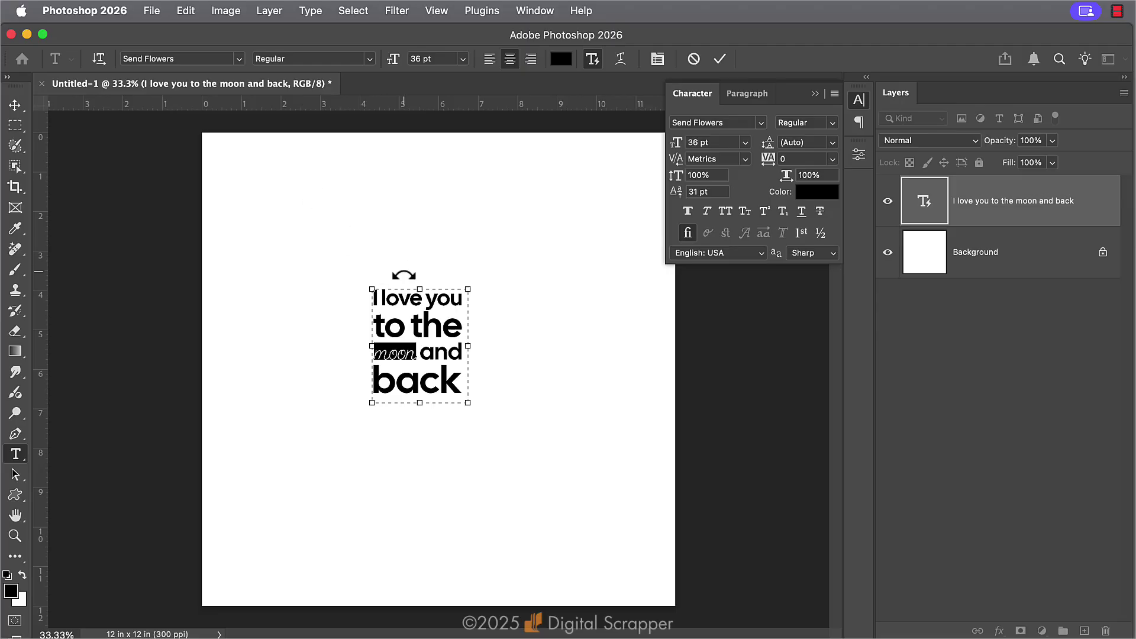
Insert a line break after "moon" so "and back" sits on its own line, and commit the text edit.
click(420, 349)
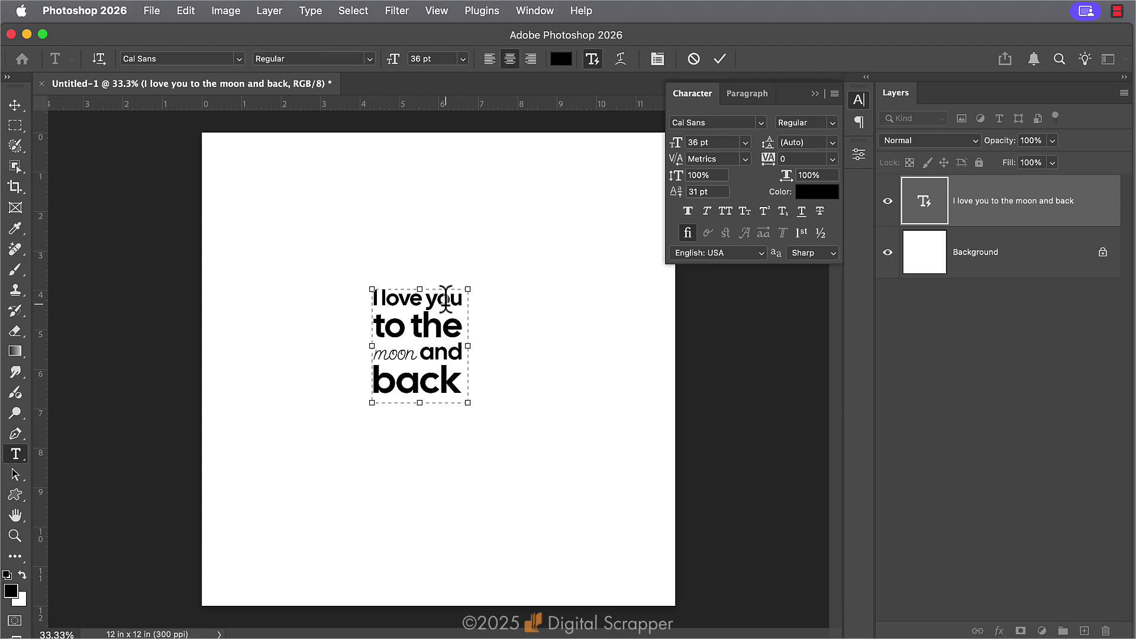
key(Return)
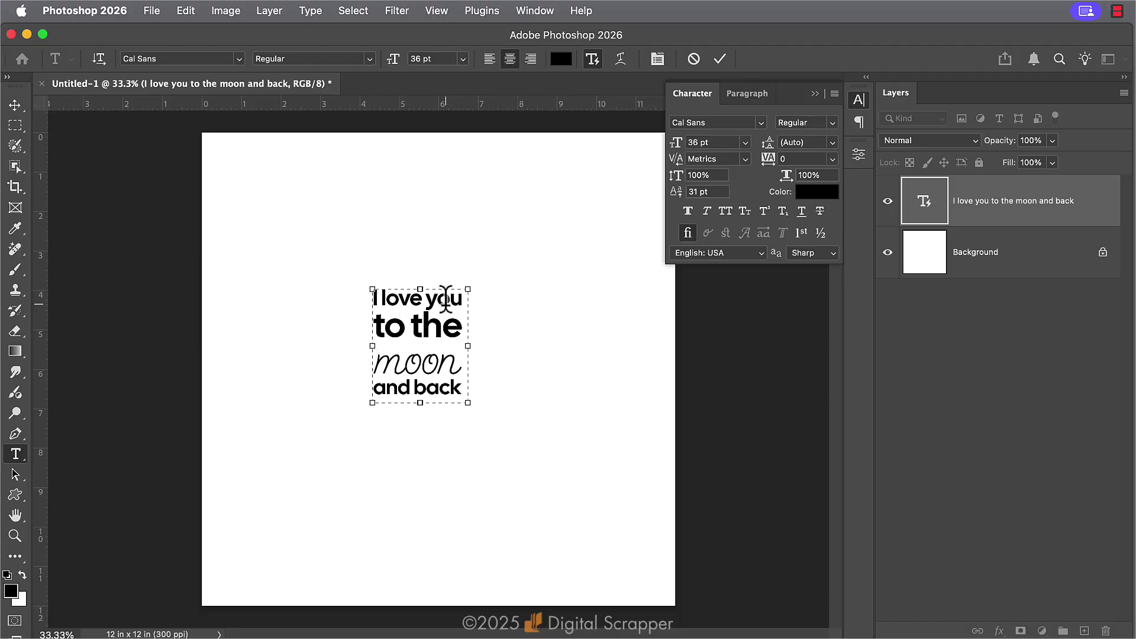
click(719, 58)
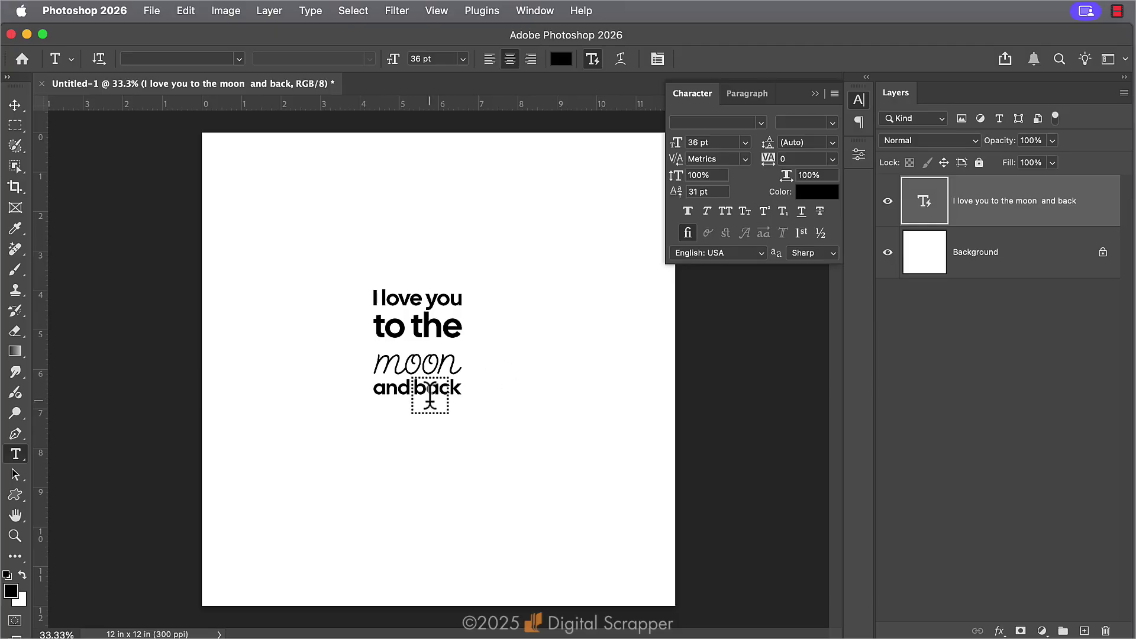
Raise the "moon" and "and back" lines closer to "to the" with baseline shift, commit the edit and hide the Character settings.
click(438, 362)
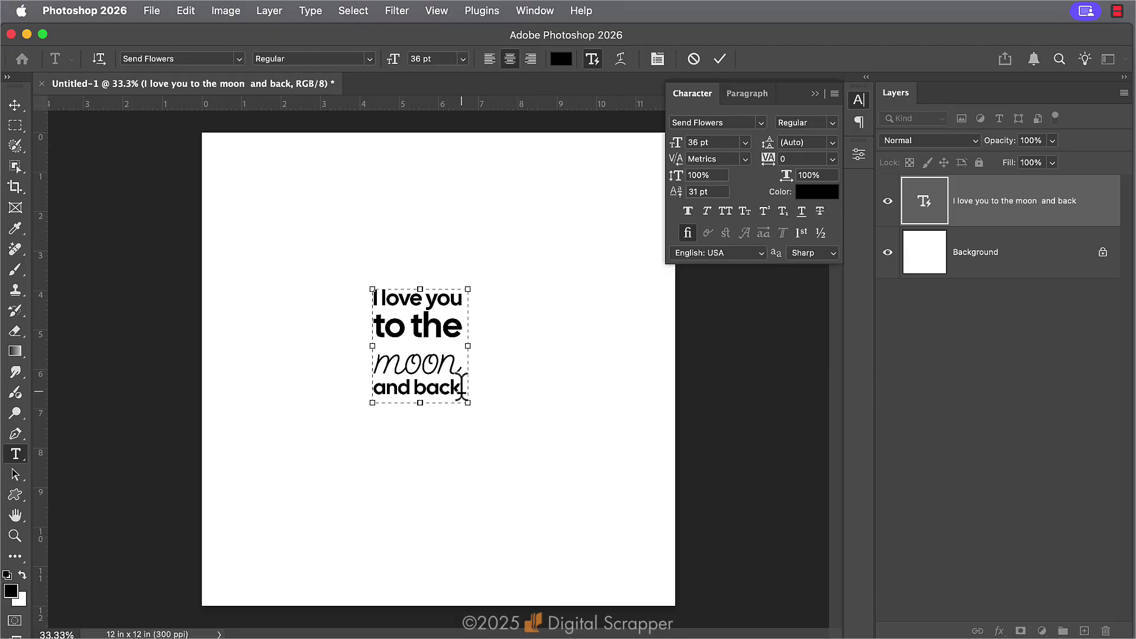
drag(462, 388, 375, 359)
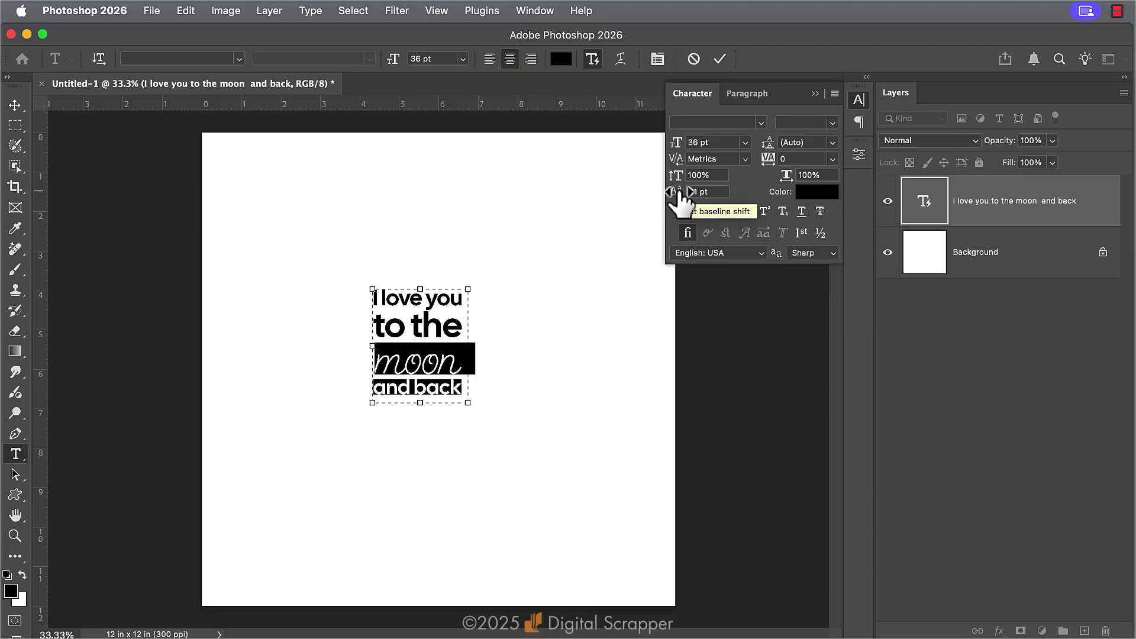
mouse_move(679, 195)
mouse_down()
mouse_move(662, 195)
mouse_move(697, 195)
mouse_up()
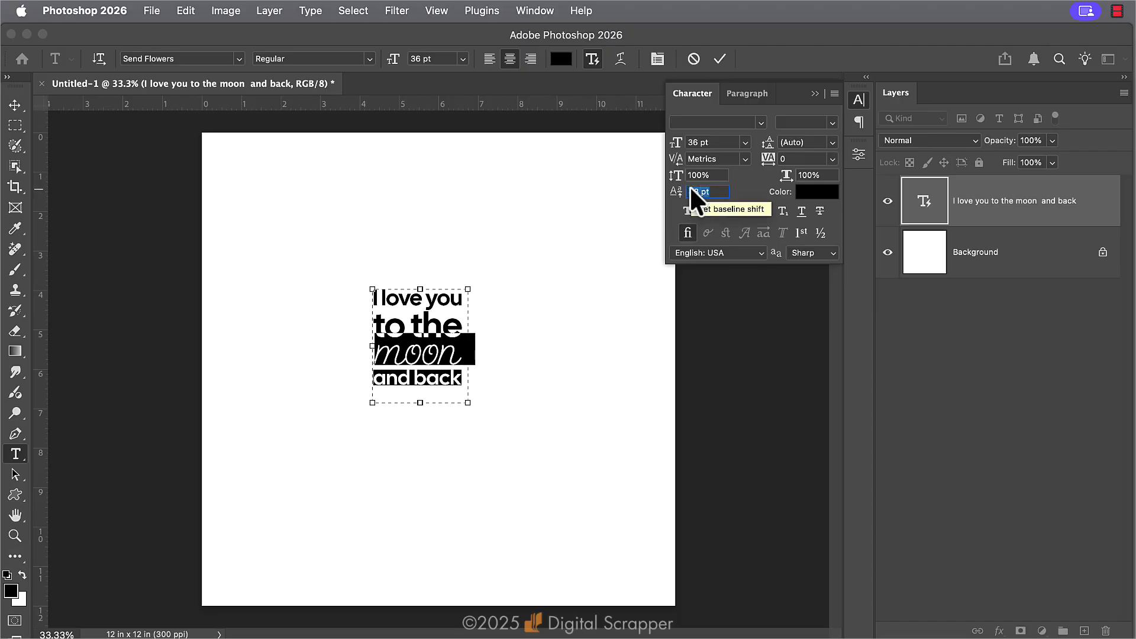
click(721, 58)
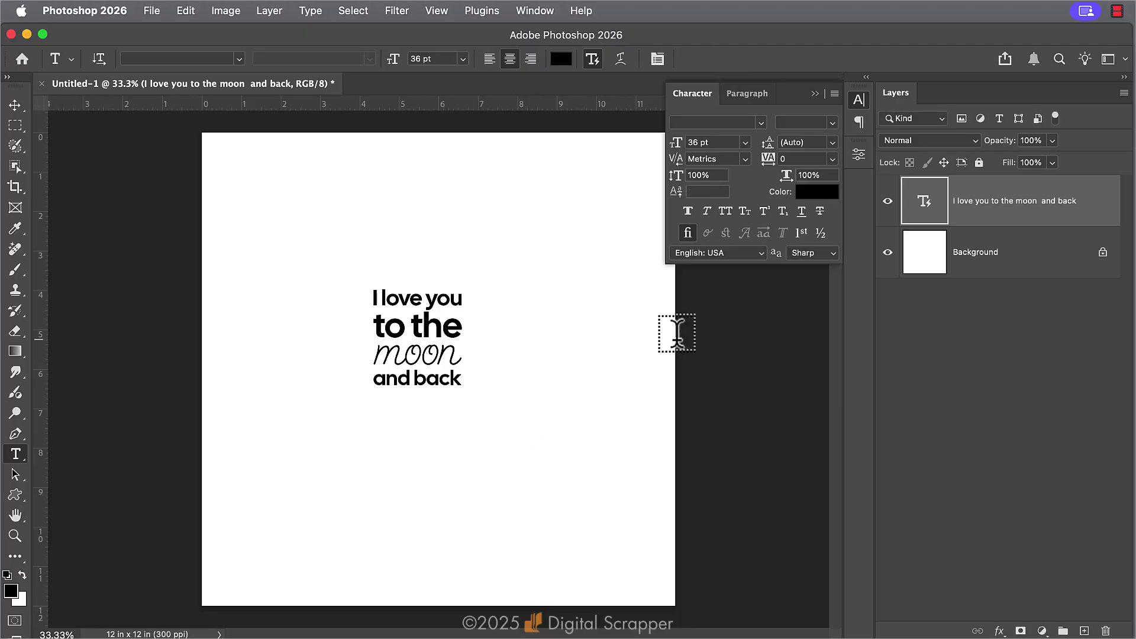
click(858, 97)
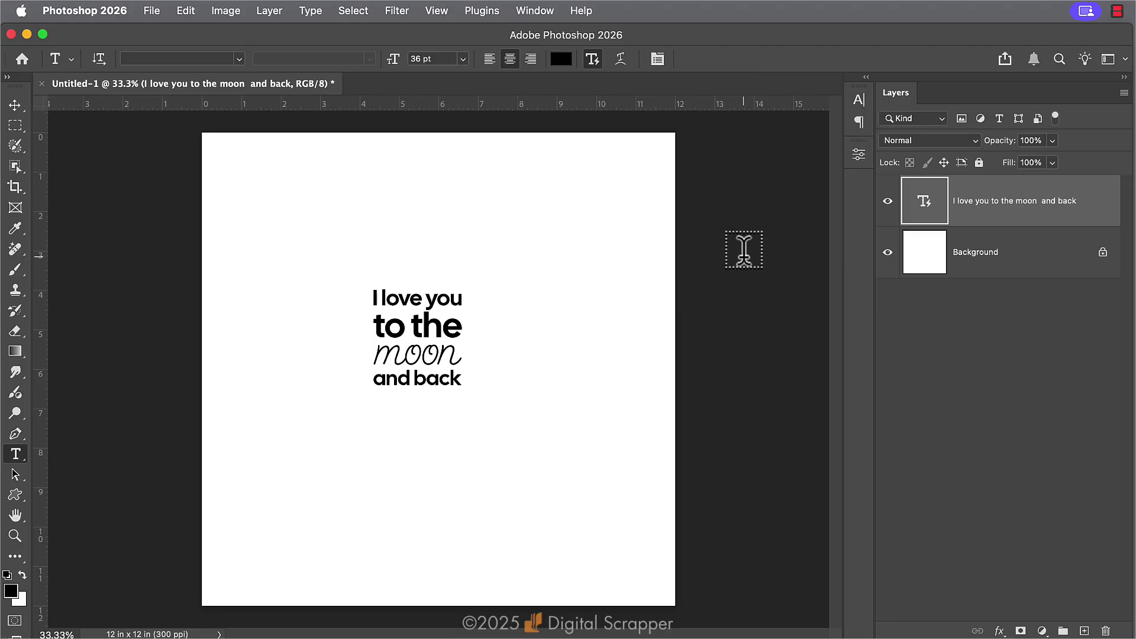